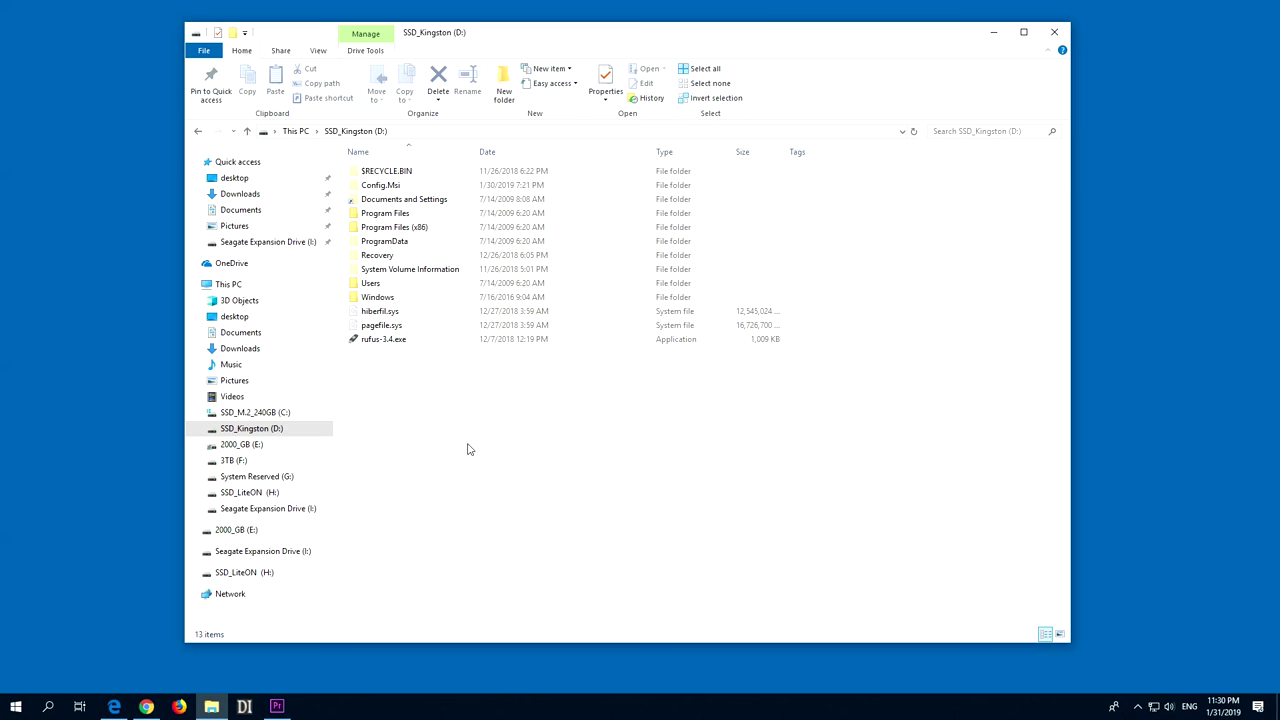
Select rufus-3.4.exe on the SSD_Kingston (D:) drive.
left_click(388, 342)
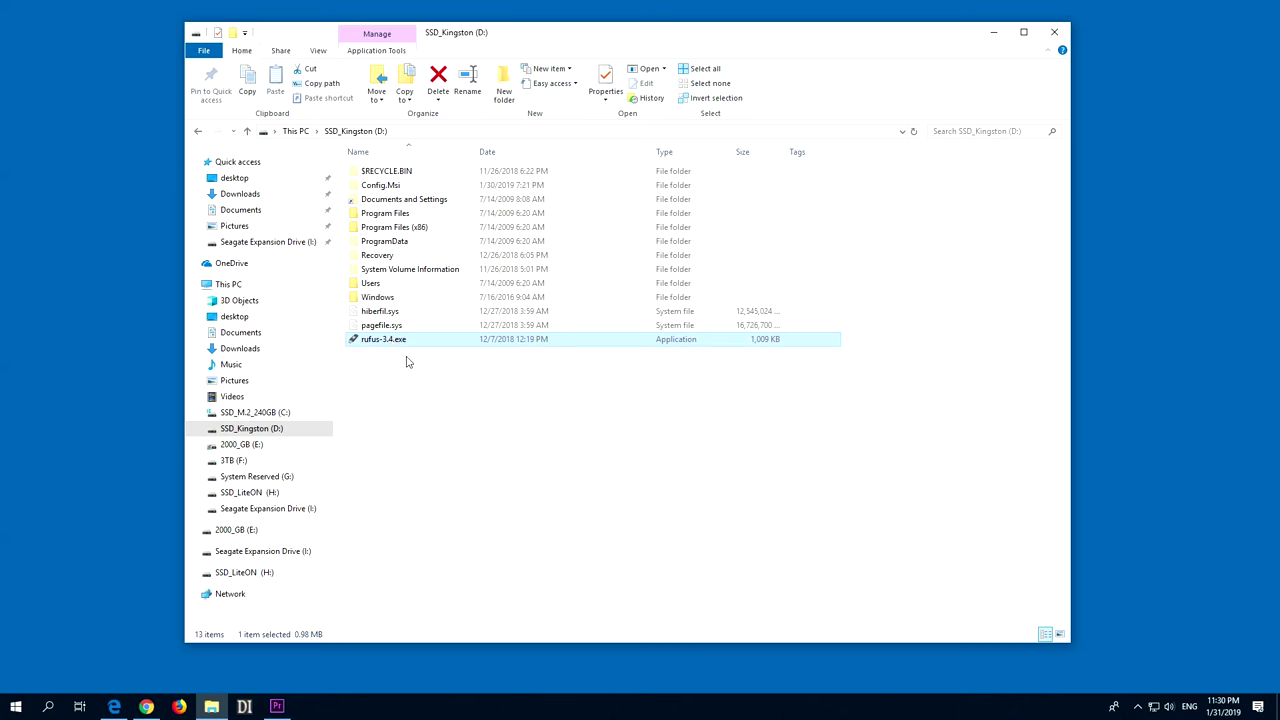
Launch Rufus and set the boot selection to 'Disk or ISO image' for the WIN-10-Legacy drive.
double_click(410, 341)
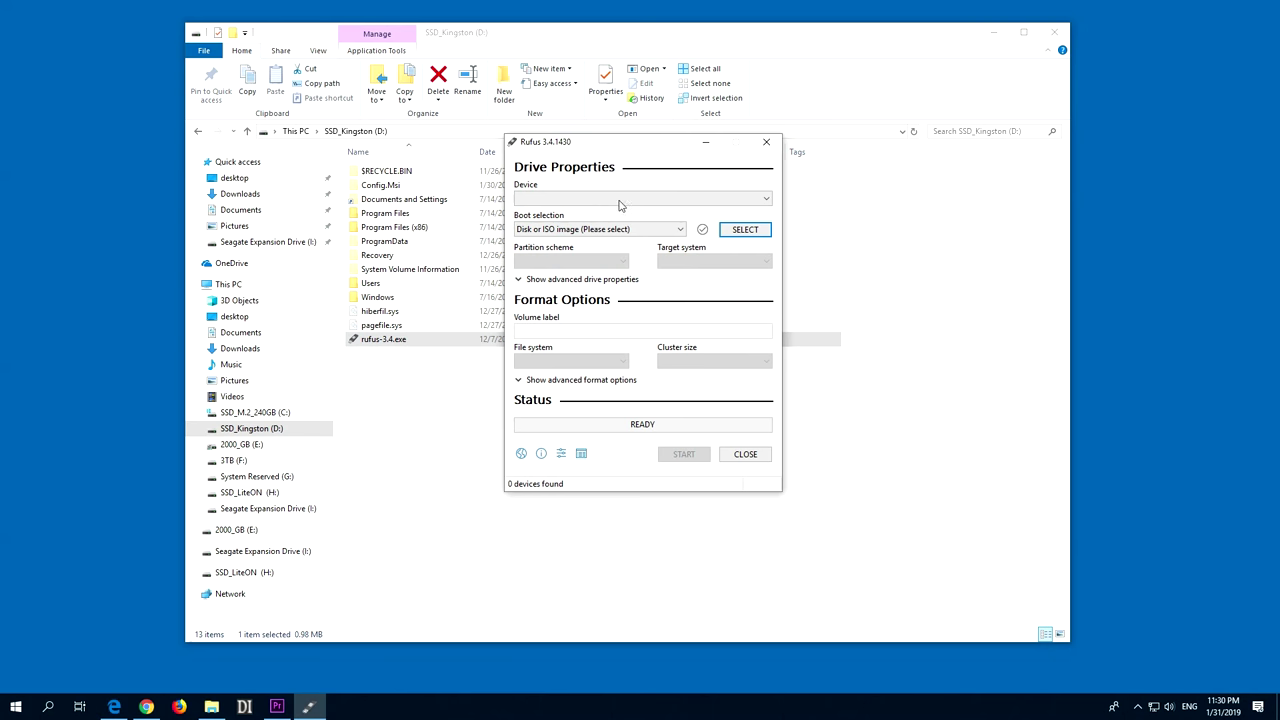
left_click(663, 229)
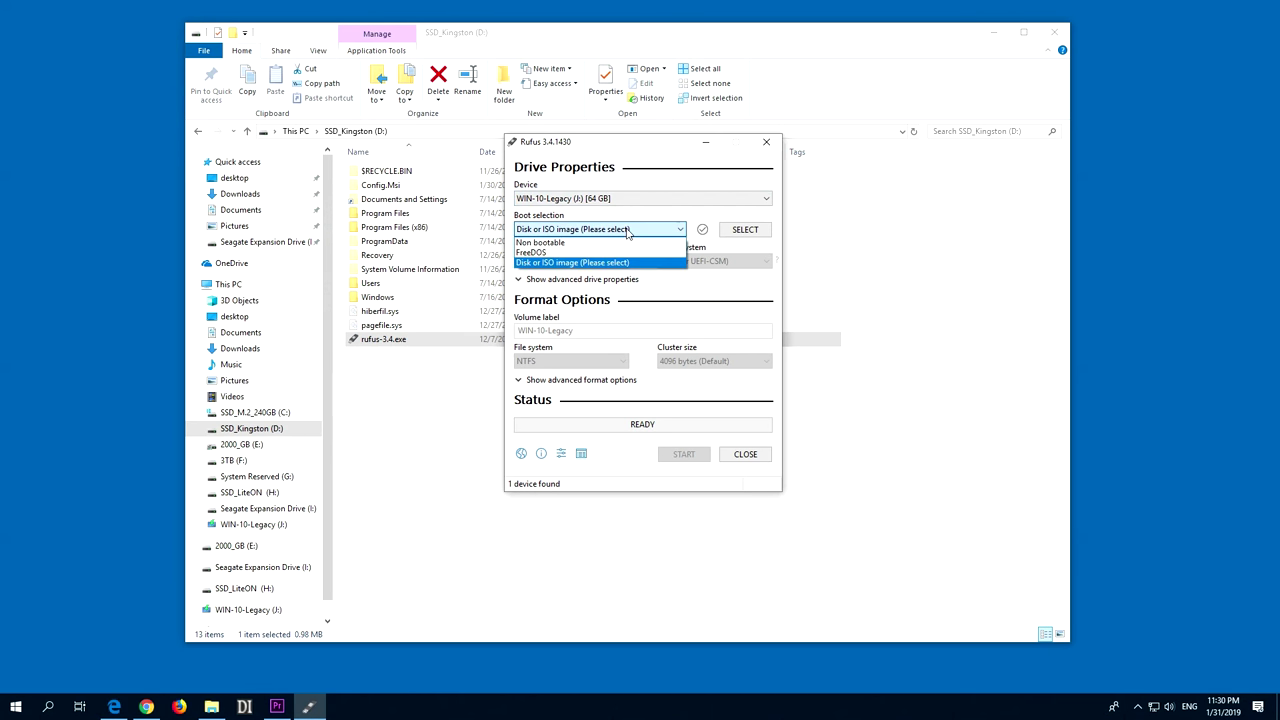
left_click(576, 263)
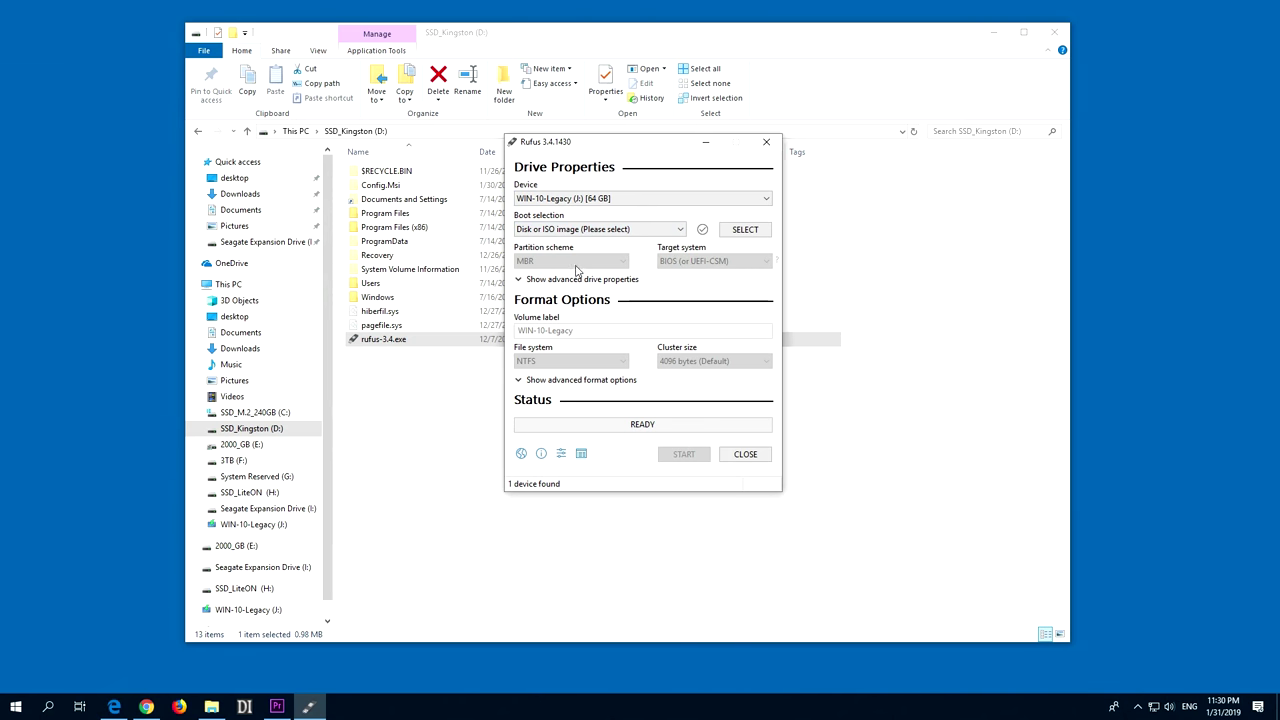
Load windows_10_Pro,Home_x64,b10240.iso as the boot image.
left_click(755, 235)
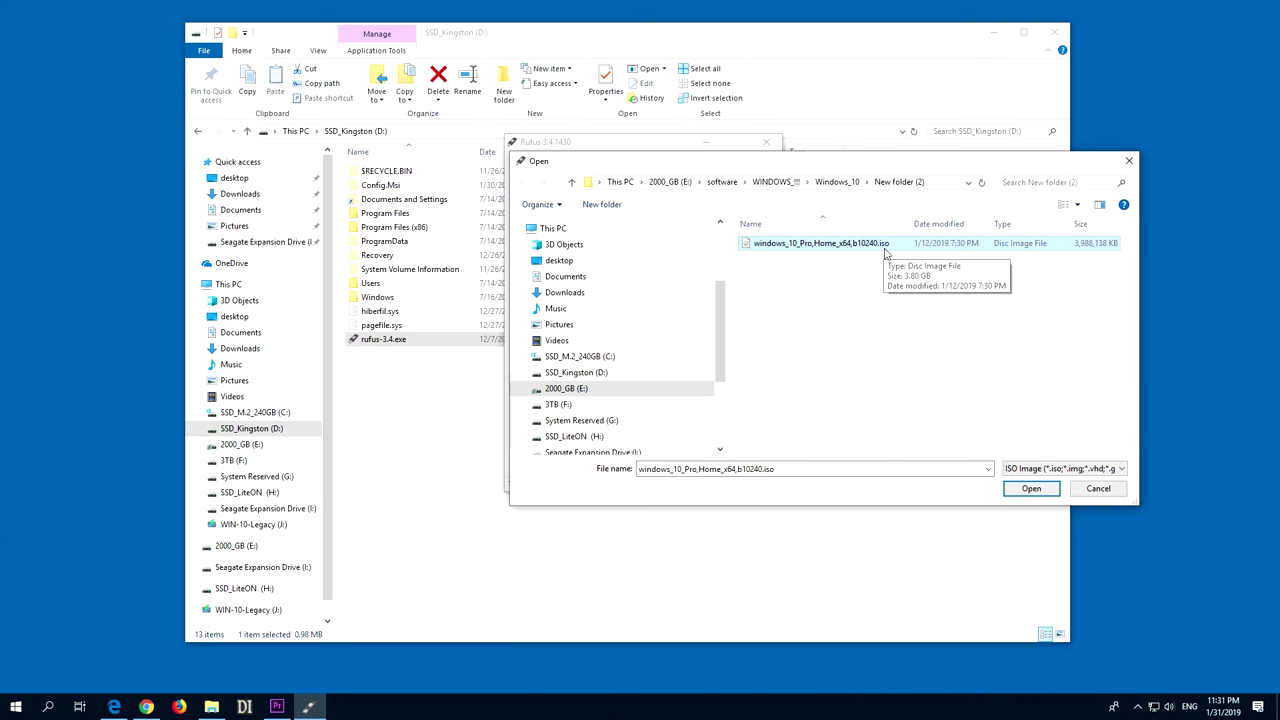
left_click(1019, 490)
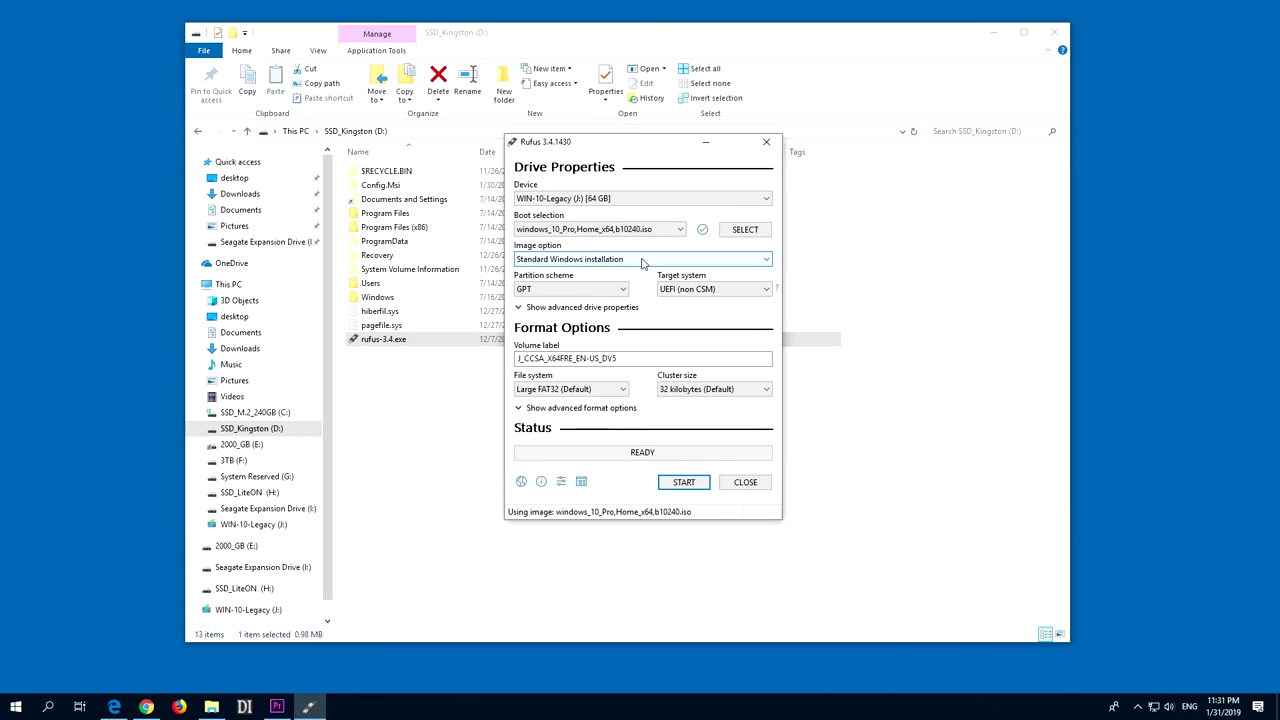
Keep Standard Windows installation and change the partition scheme to MBR, targeting BIOS with NTFS.
left_click(557, 263)
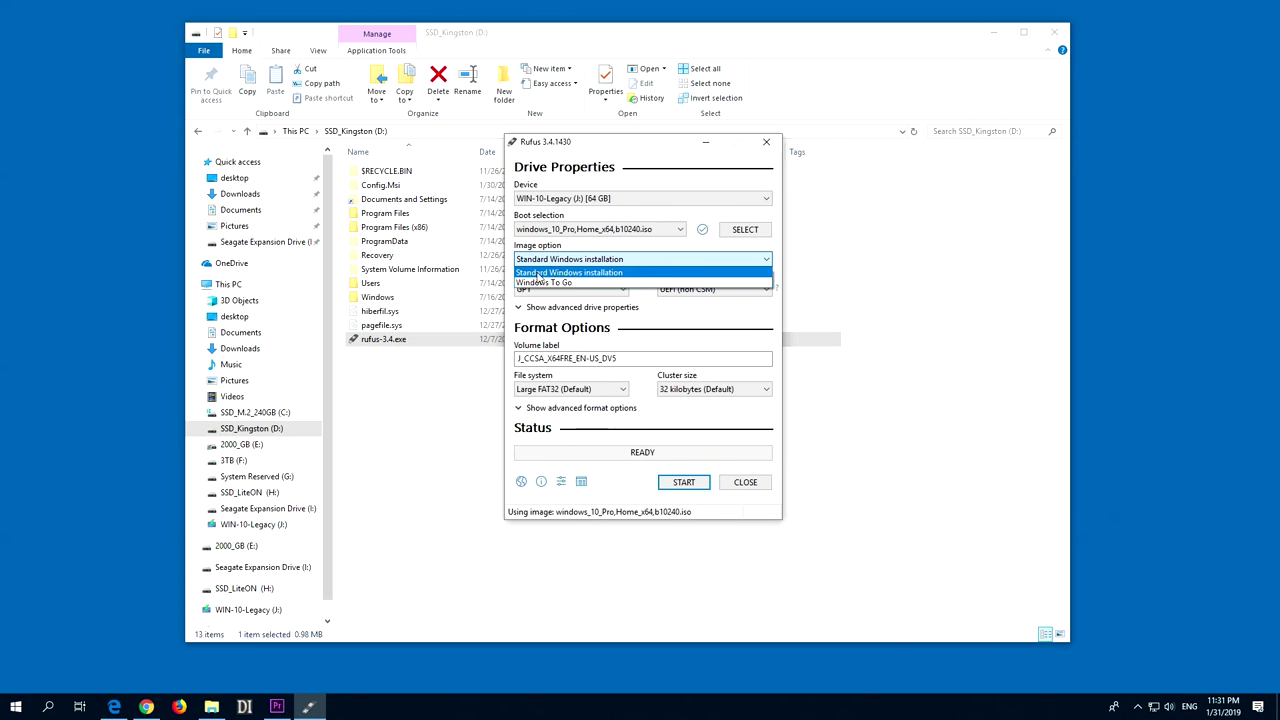
left_click(600, 274)
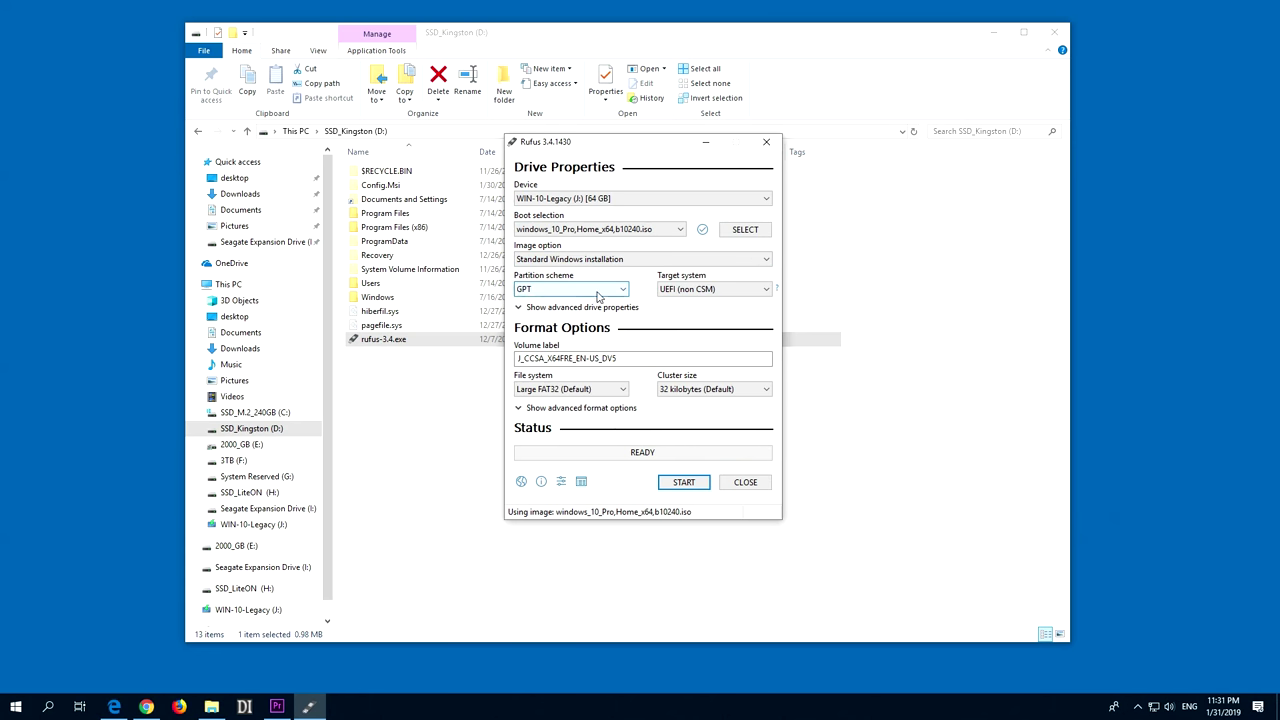
left_click(595, 290)
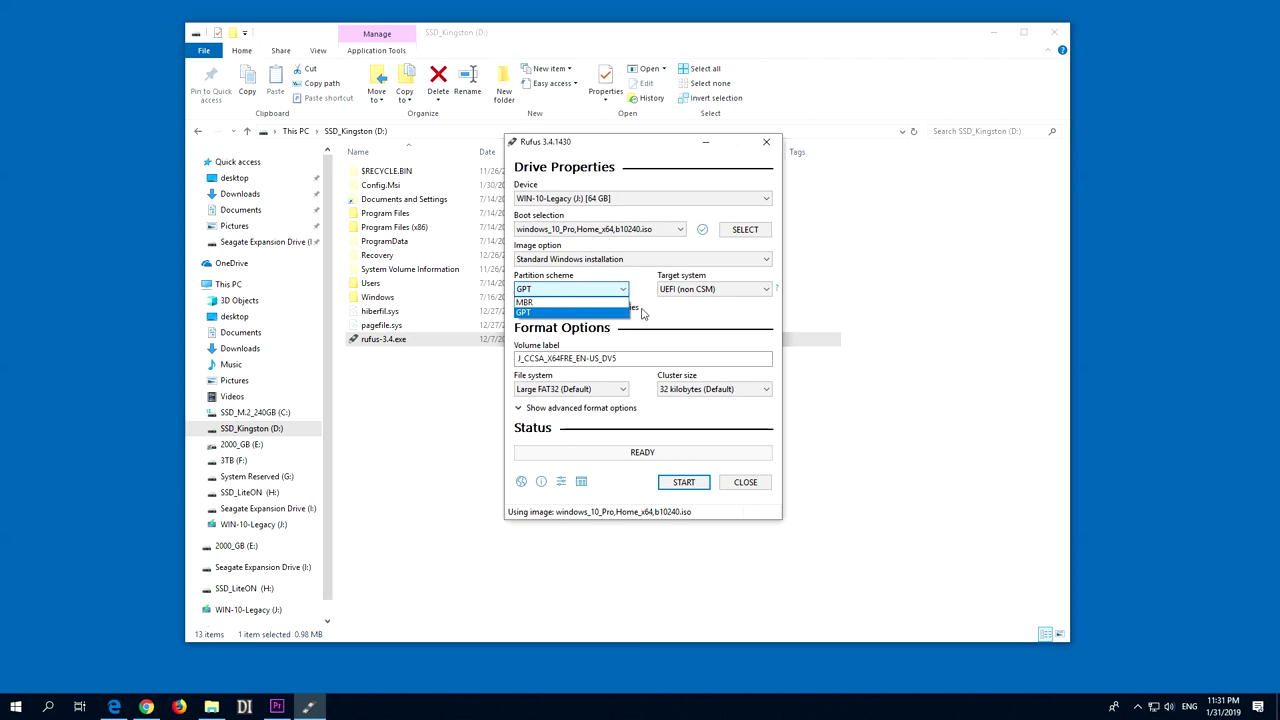
left_click(549, 303)
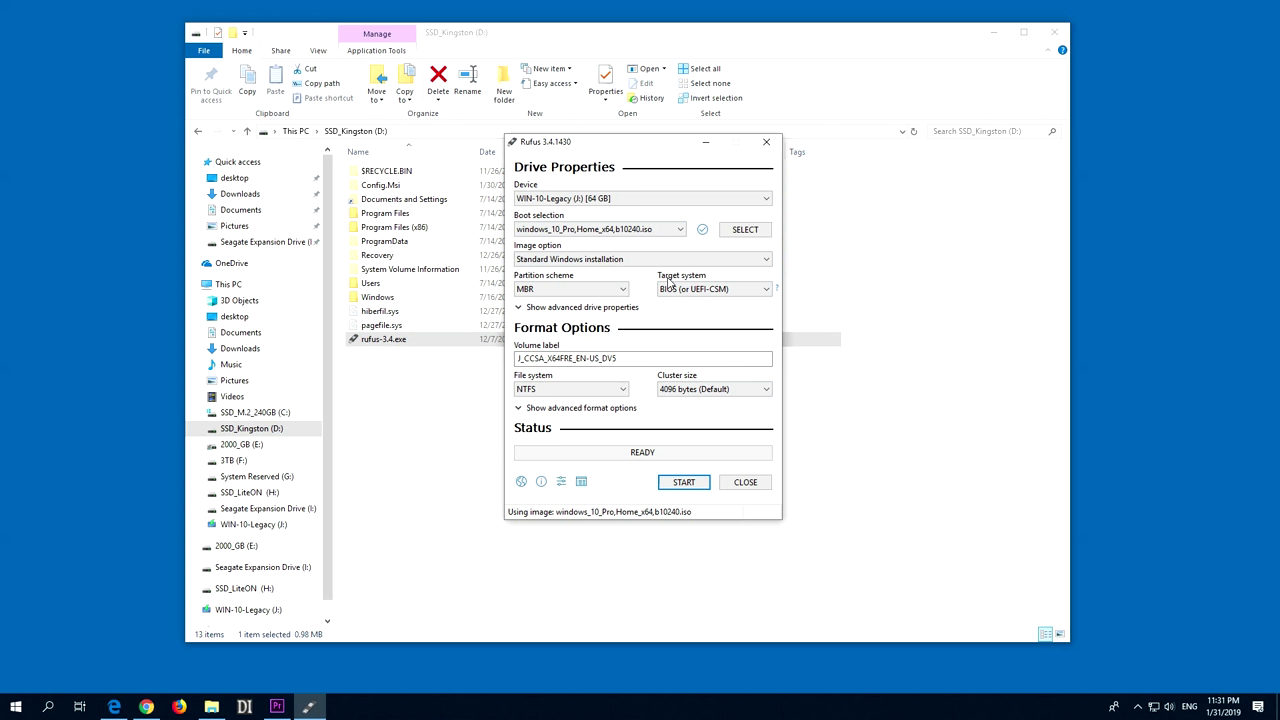
scroll(520, 289, "down", 1)
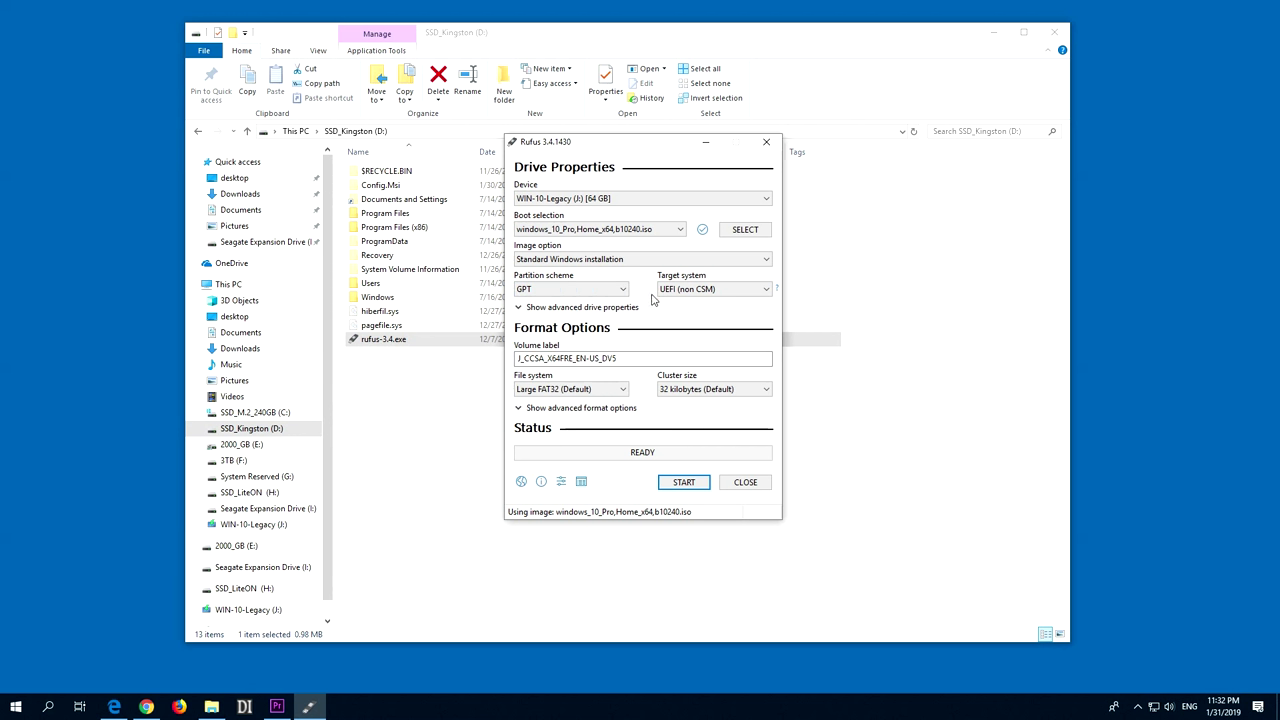
mouse_move(677, 298)
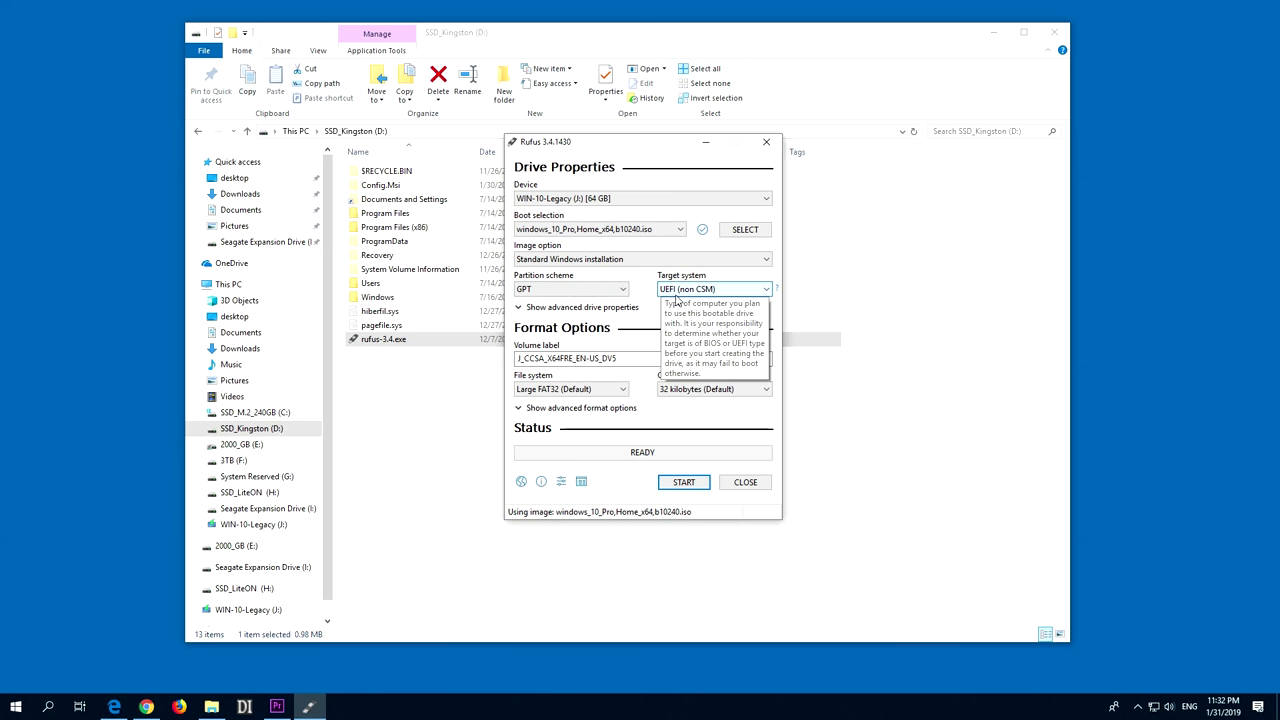
left_click(620, 290)
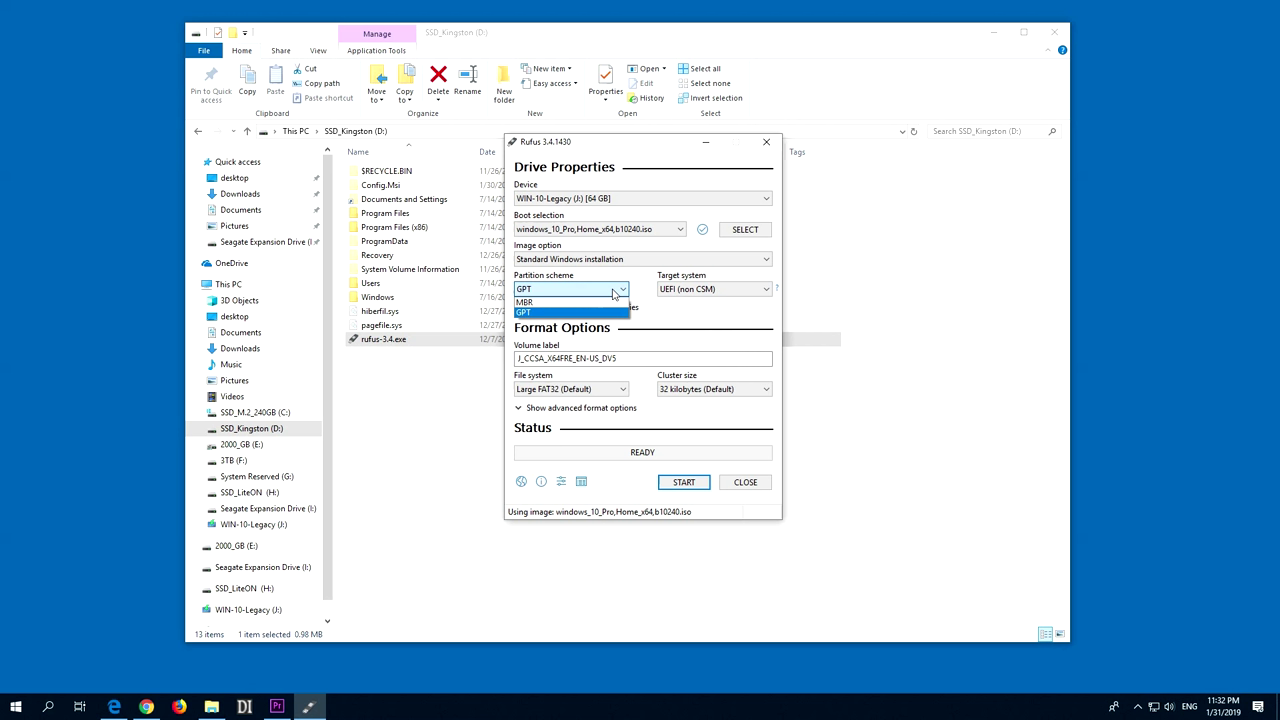
left_click(592, 305)
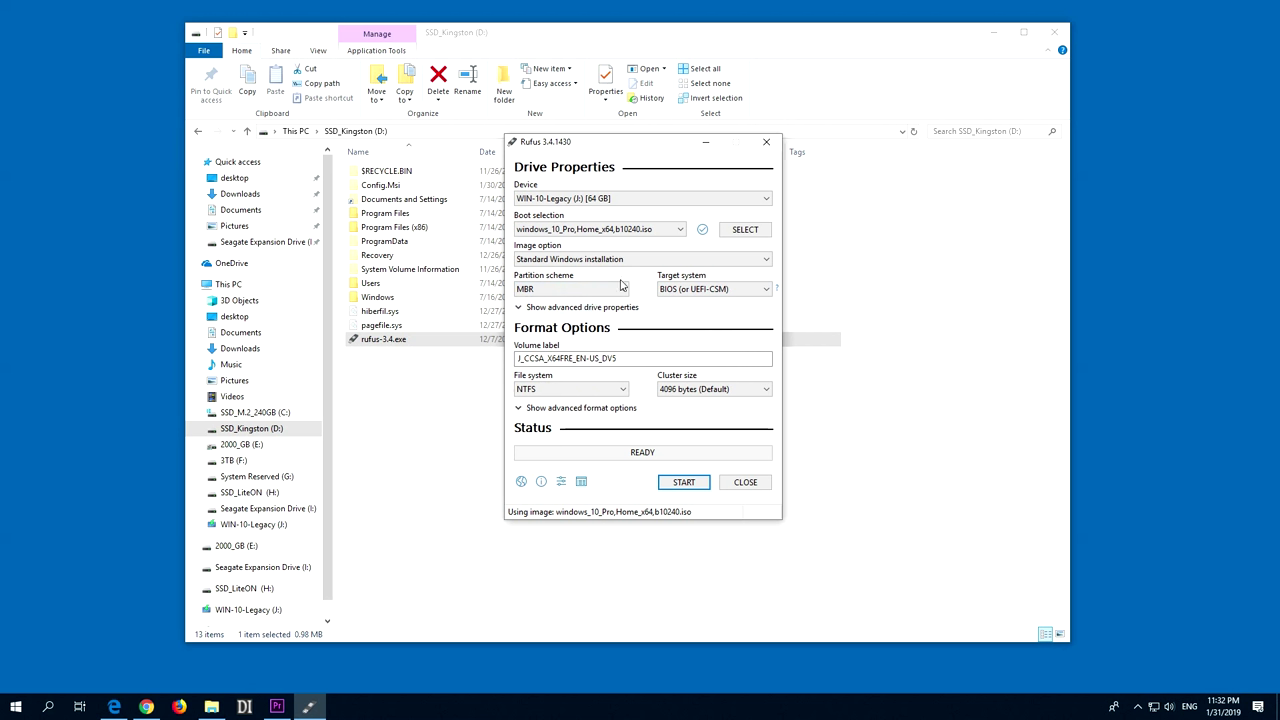
Run msinfo32 from the Start menu's Run prompt to open System Information.
mouse_move(622, 292)
right_click(14, 708)
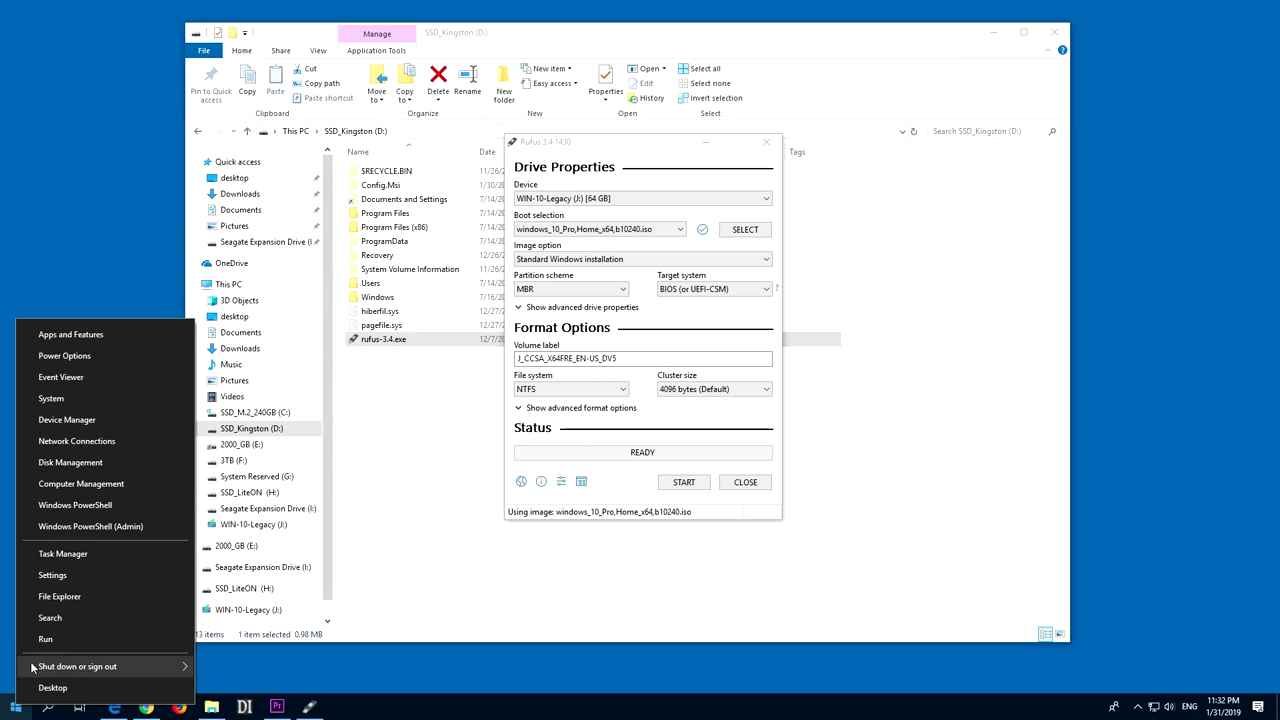
left_click(59, 640)
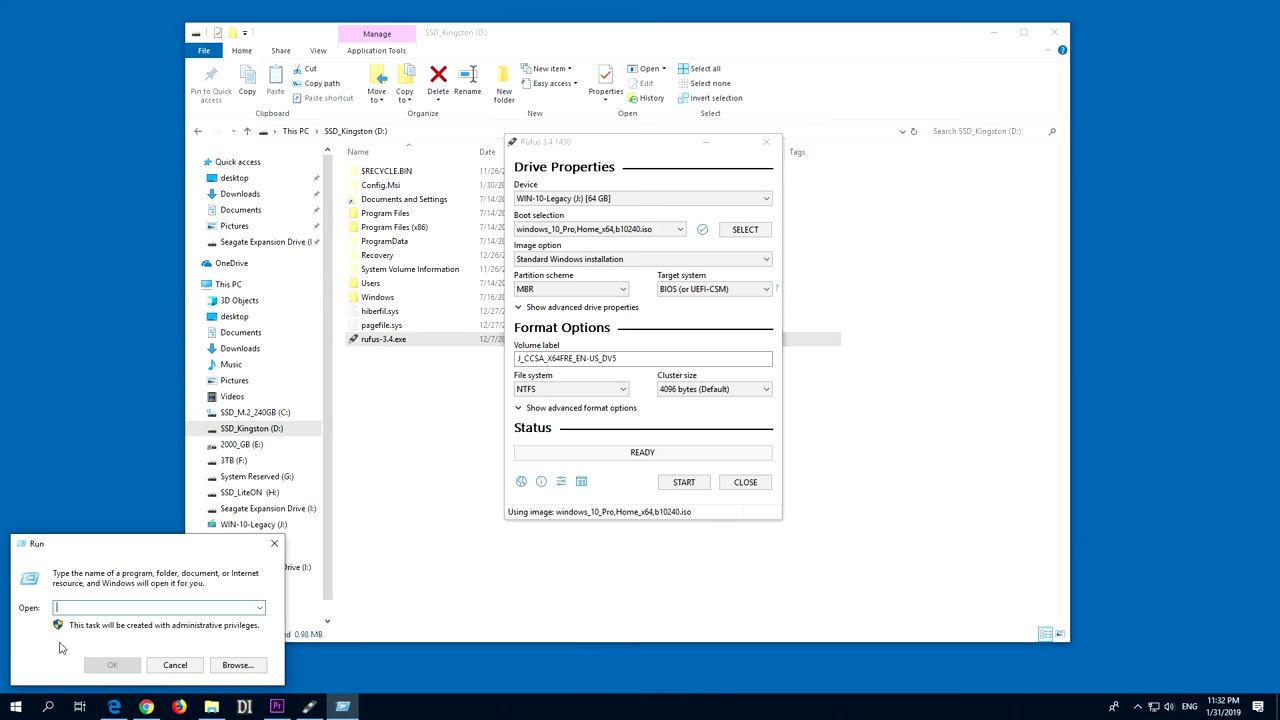
type("msinfo")
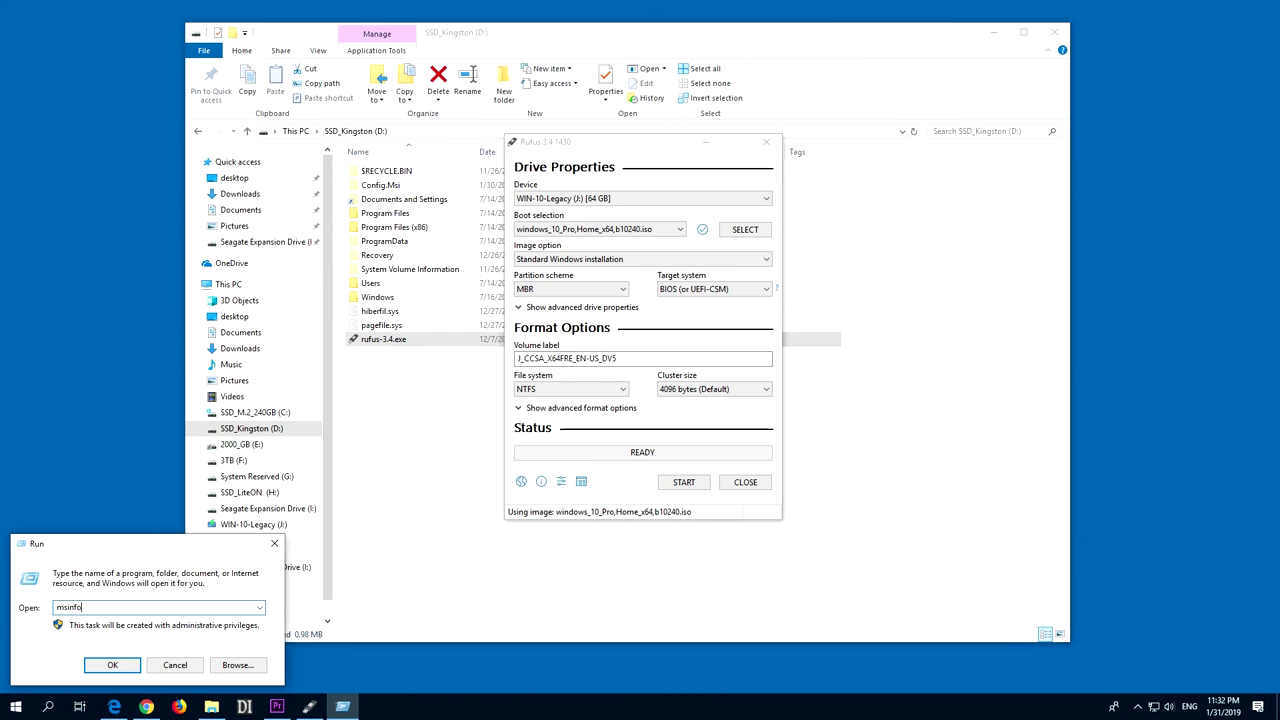
type("32")
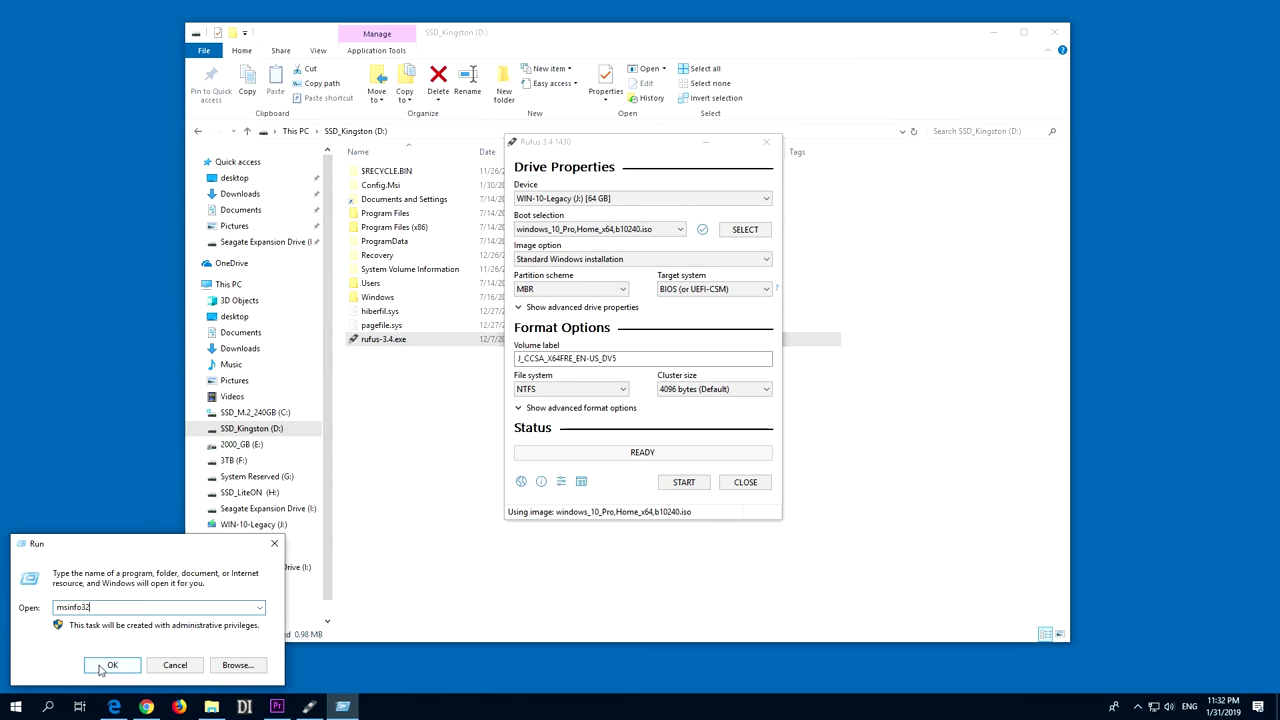
left_click(105, 666)
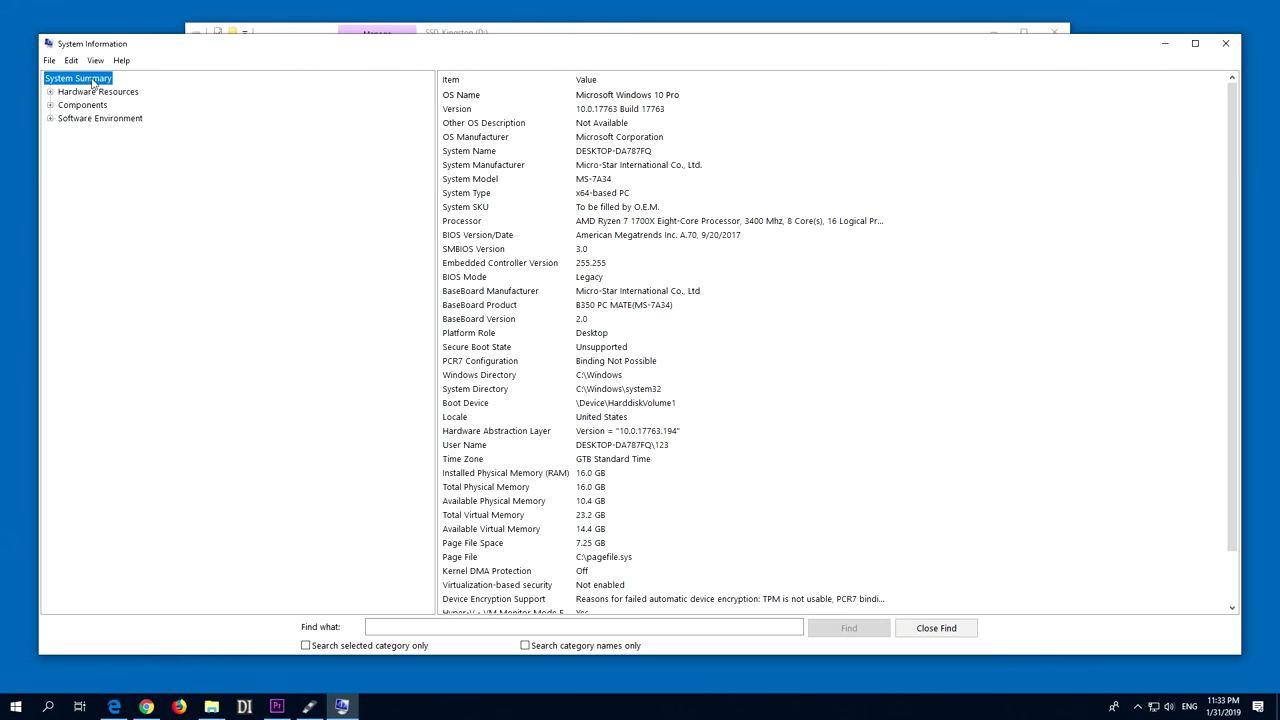
Check that BIOS Mode reads Legacy, then minimize System Information.
left_click(455, 280)
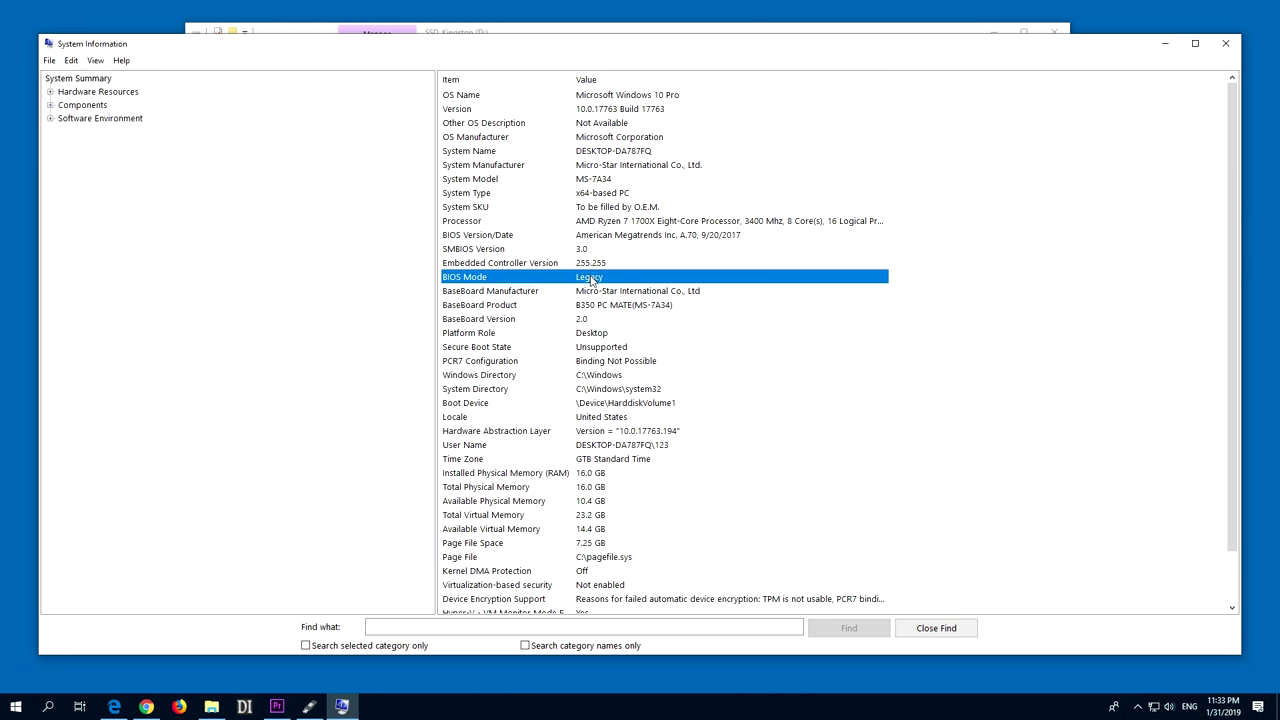
left_click(1164, 44)
mouse_move(633, 6)
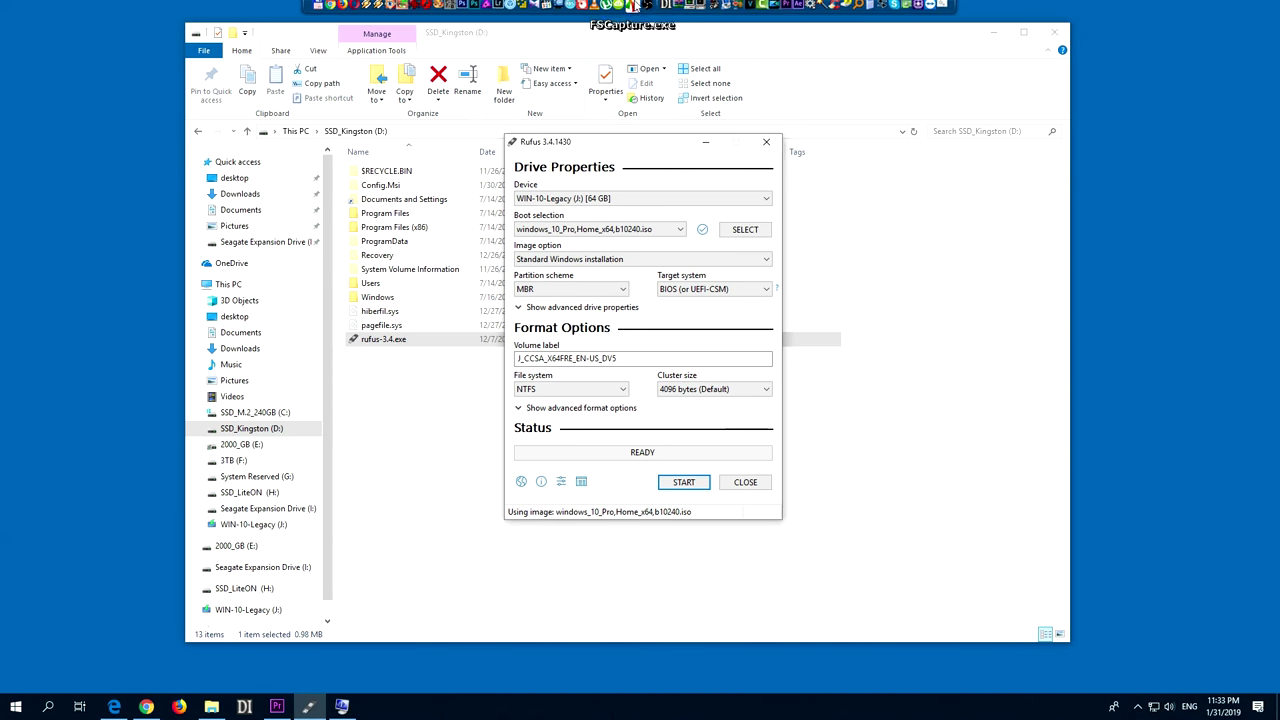
Open EasyBCD and start an ISO boot entry, then cancel the file browse and close EasyBCD.
left_click(723, 14)
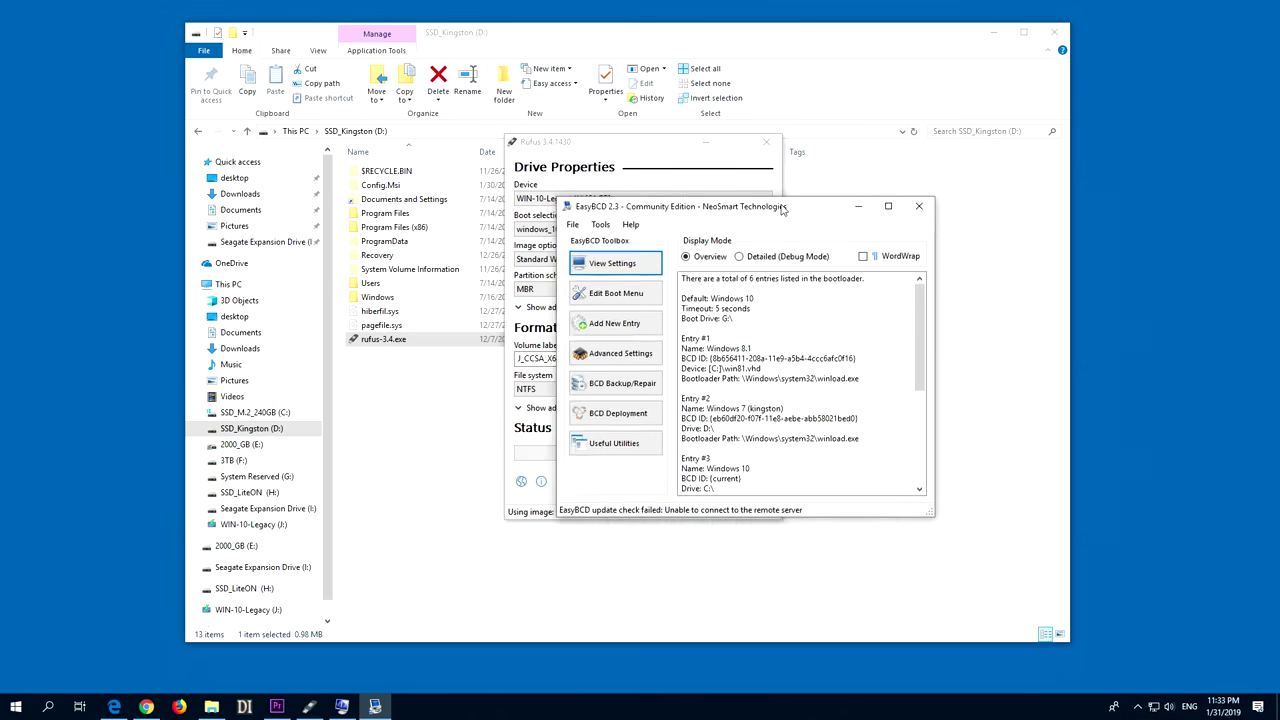
left_click(871, 334)
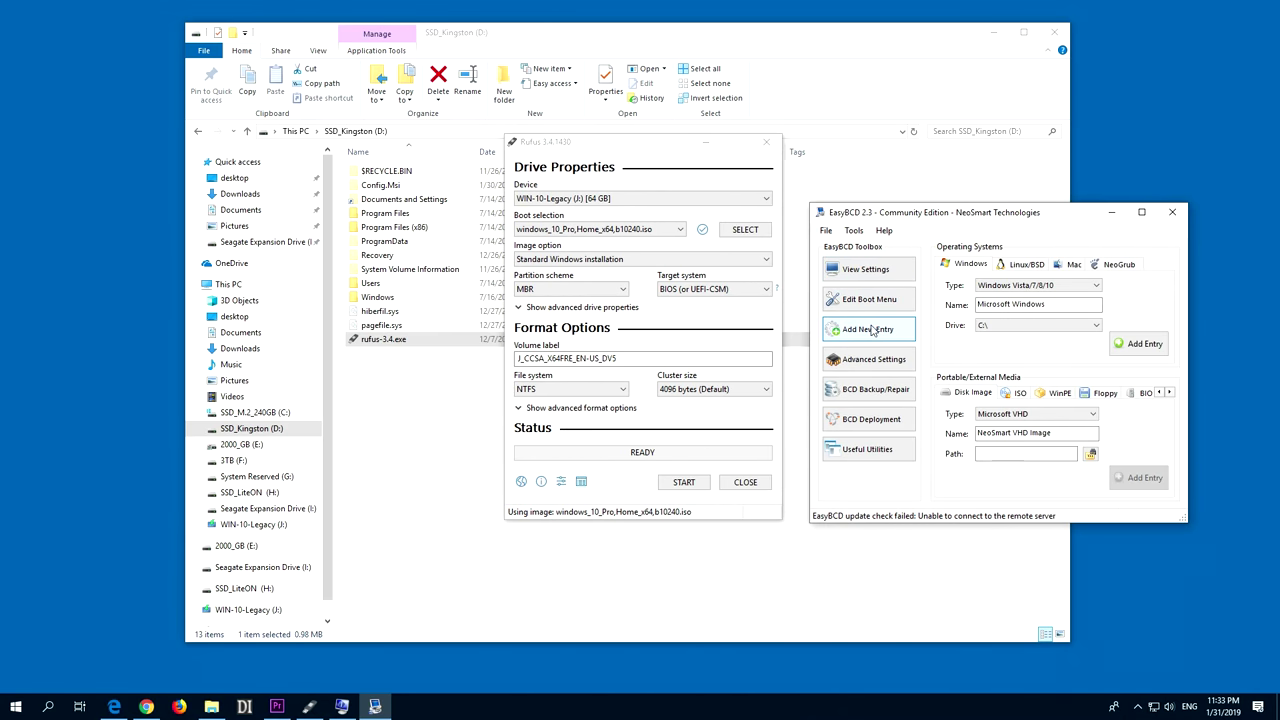
left_click(1020, 393)
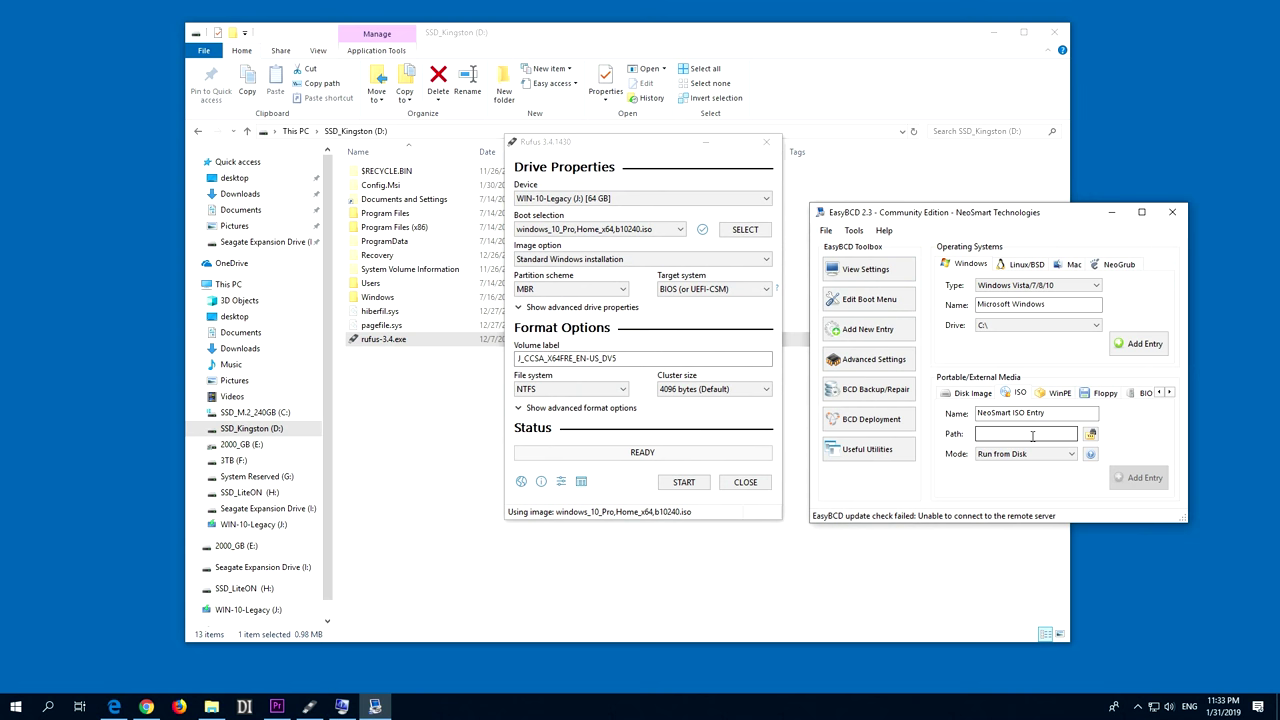
left_click(1090, 434)
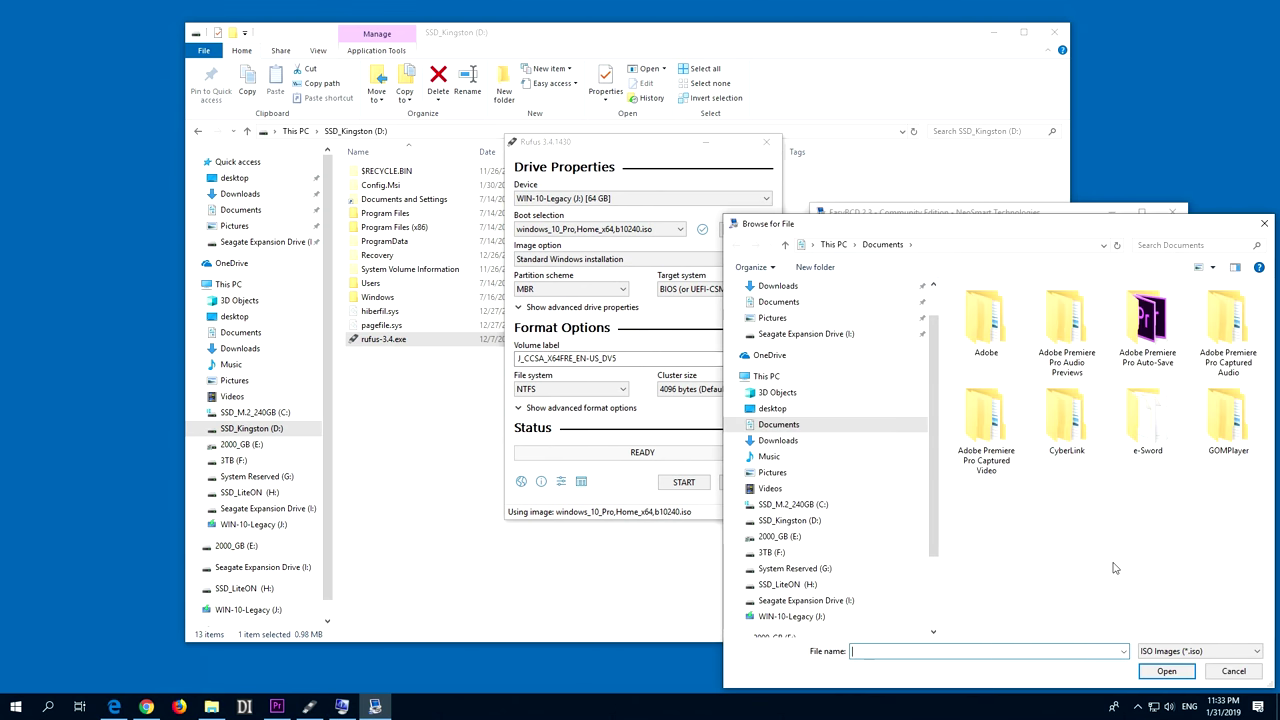
left_click(1234, 671)
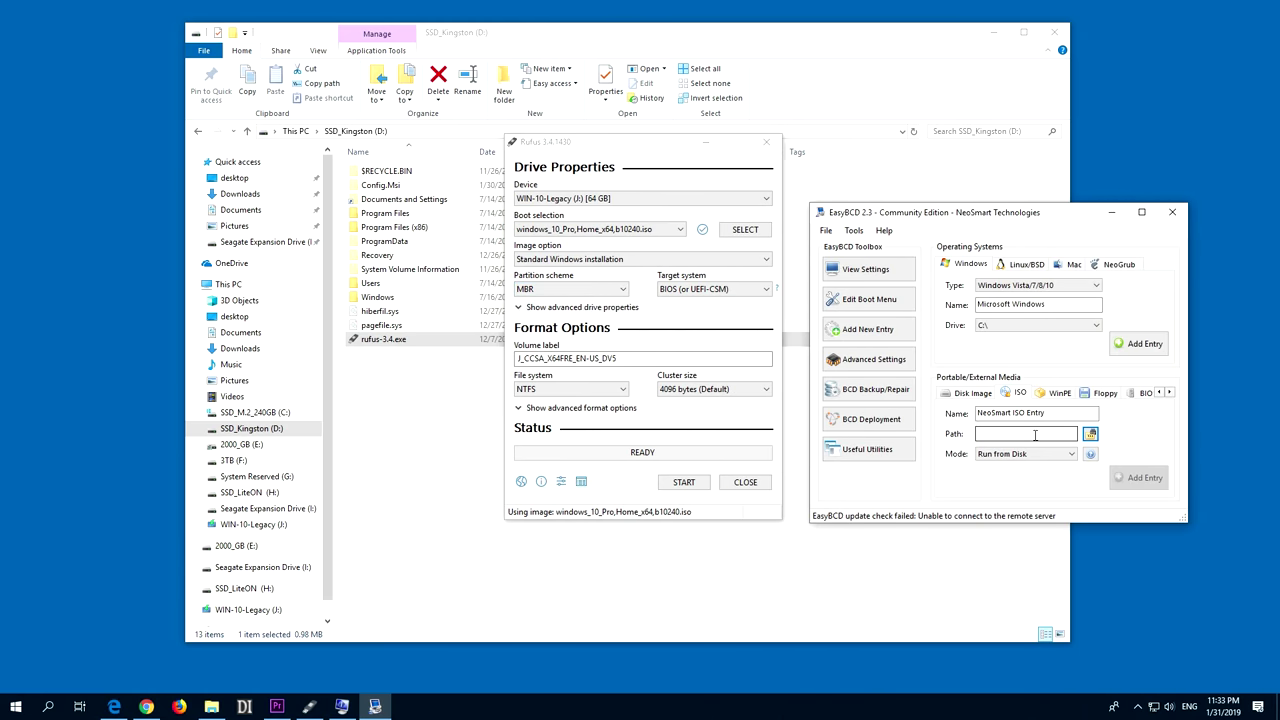
left_click(1172, 212)
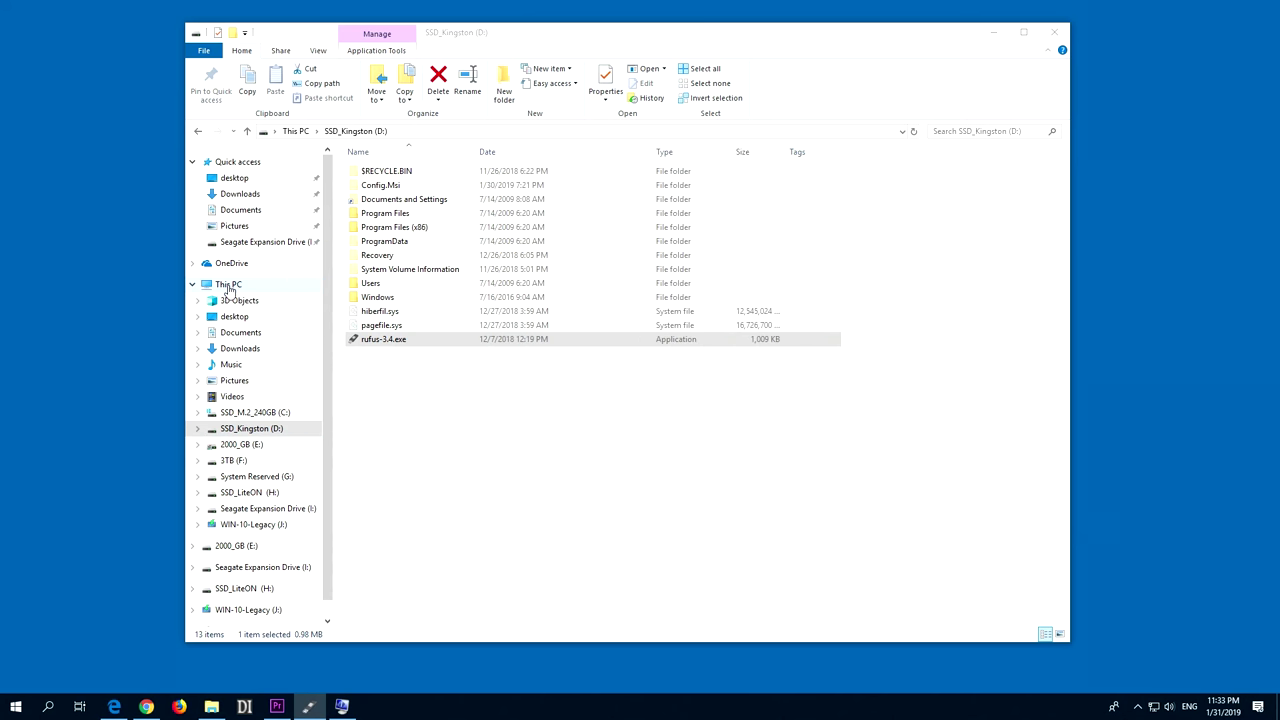
Open Disk Management from This PC, maximize it, enlarge the disk map, and select the C: partition.
right_click(235, 290)
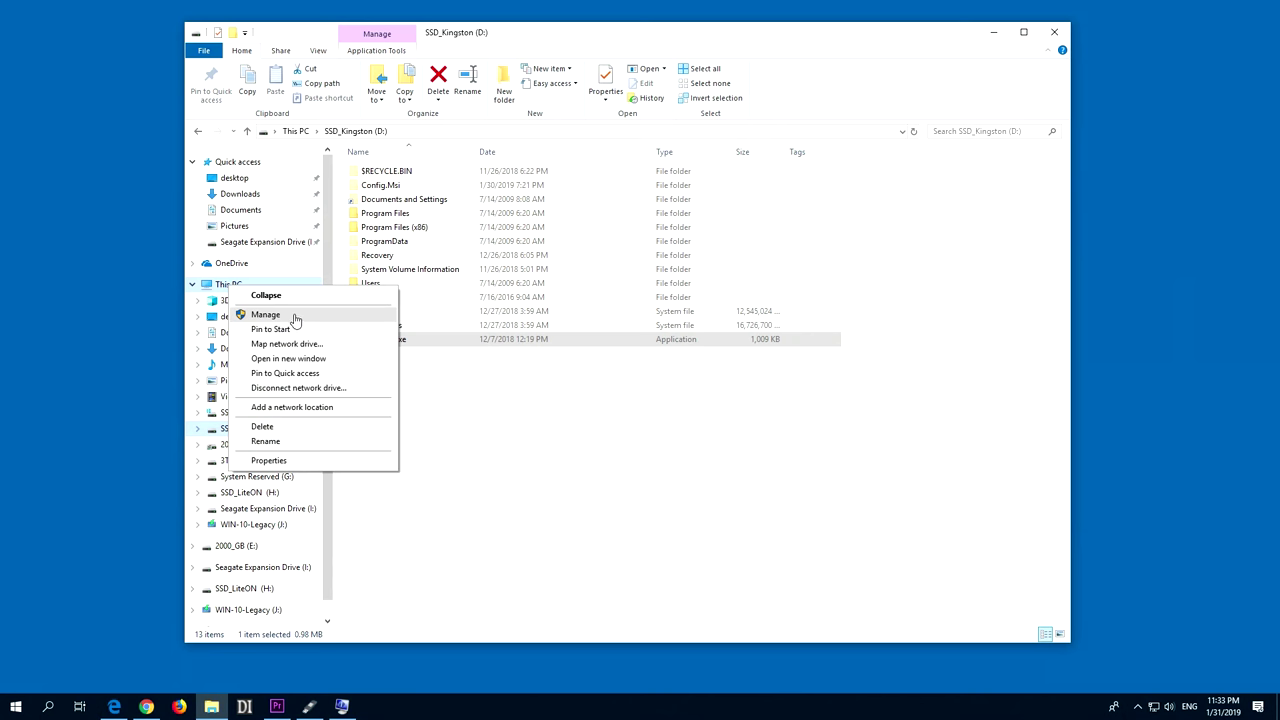
left_click(266, 315)
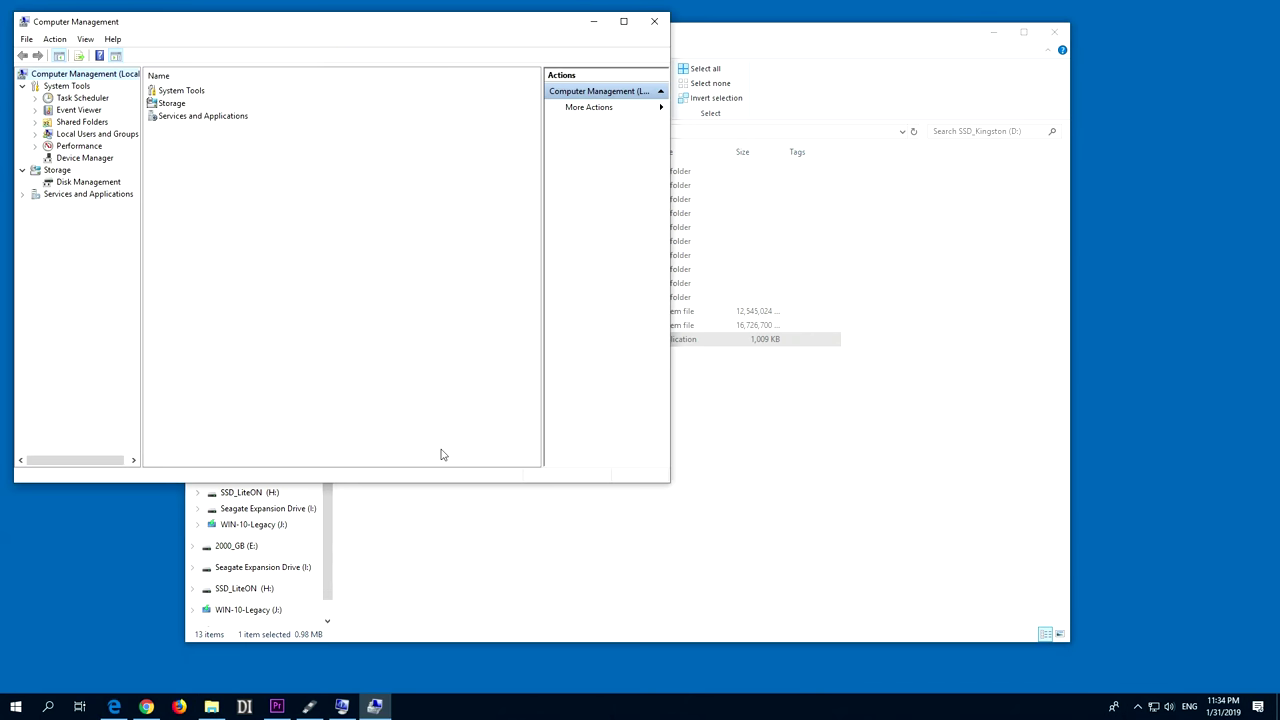
left_click(84, 182)
left_click(623, 21)
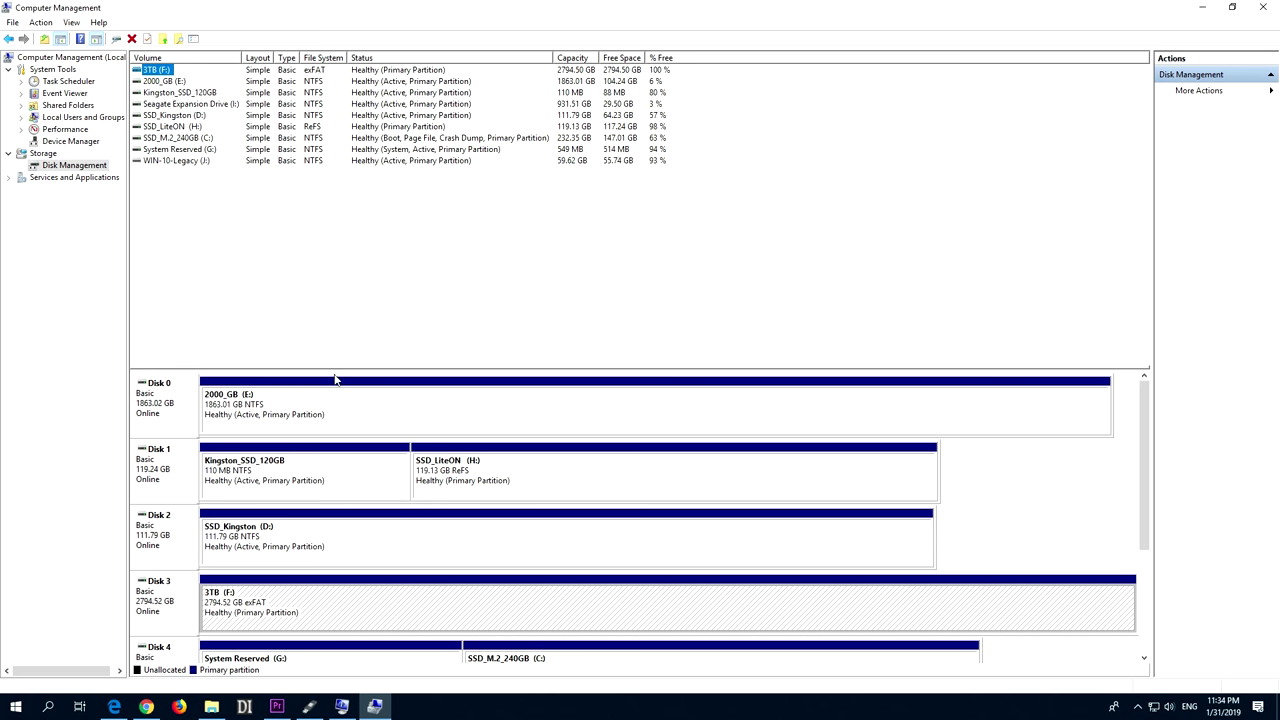
left_click_drag(338, 368, 350, 187)
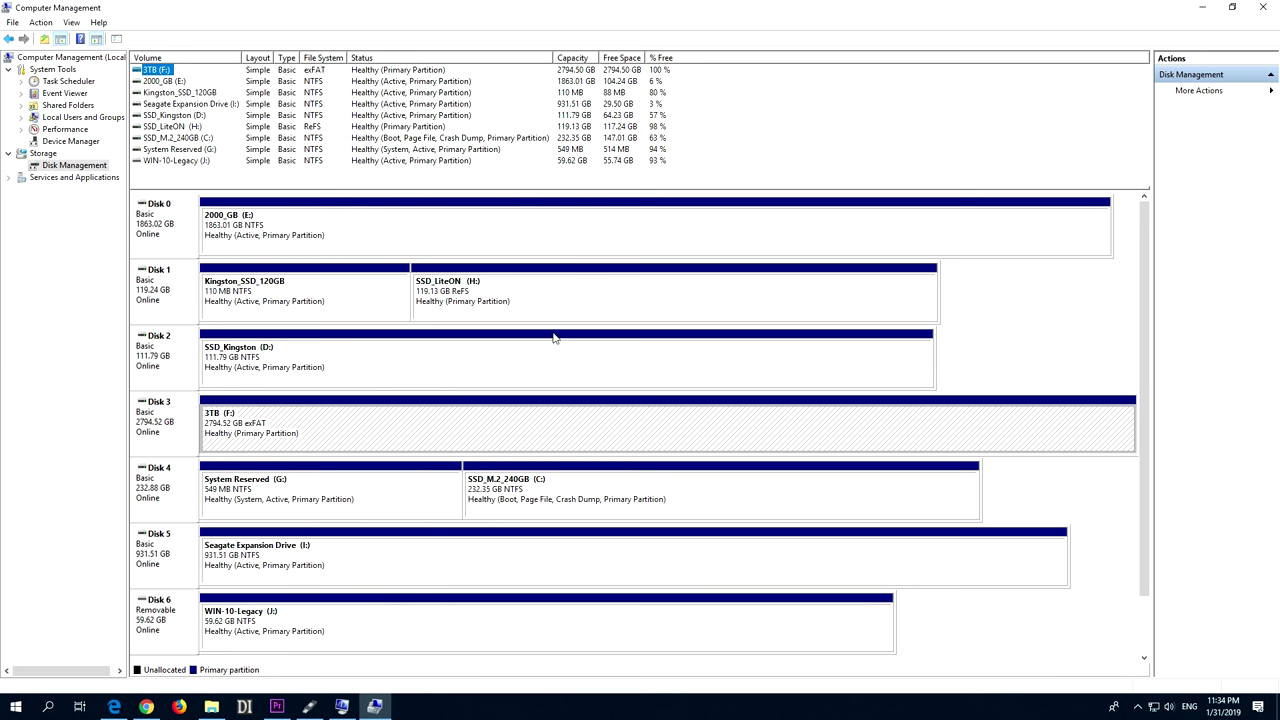
left_click(532, 491)
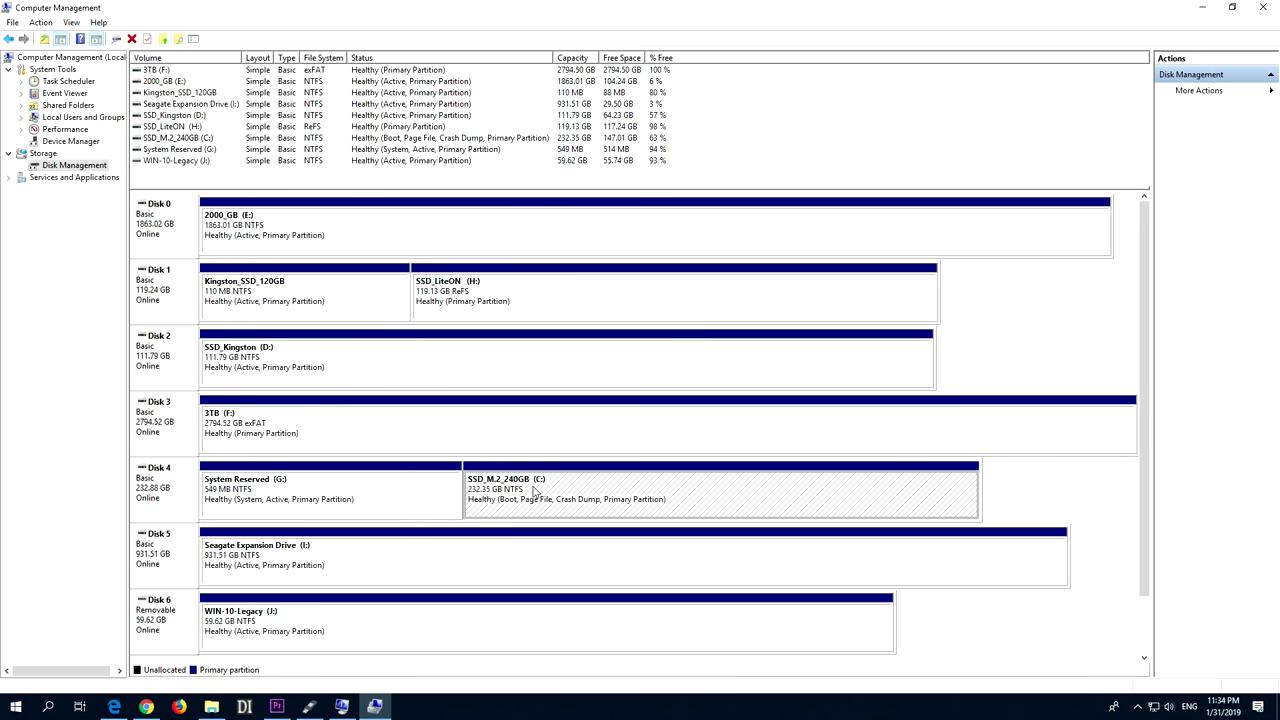
left_click(176, 497)
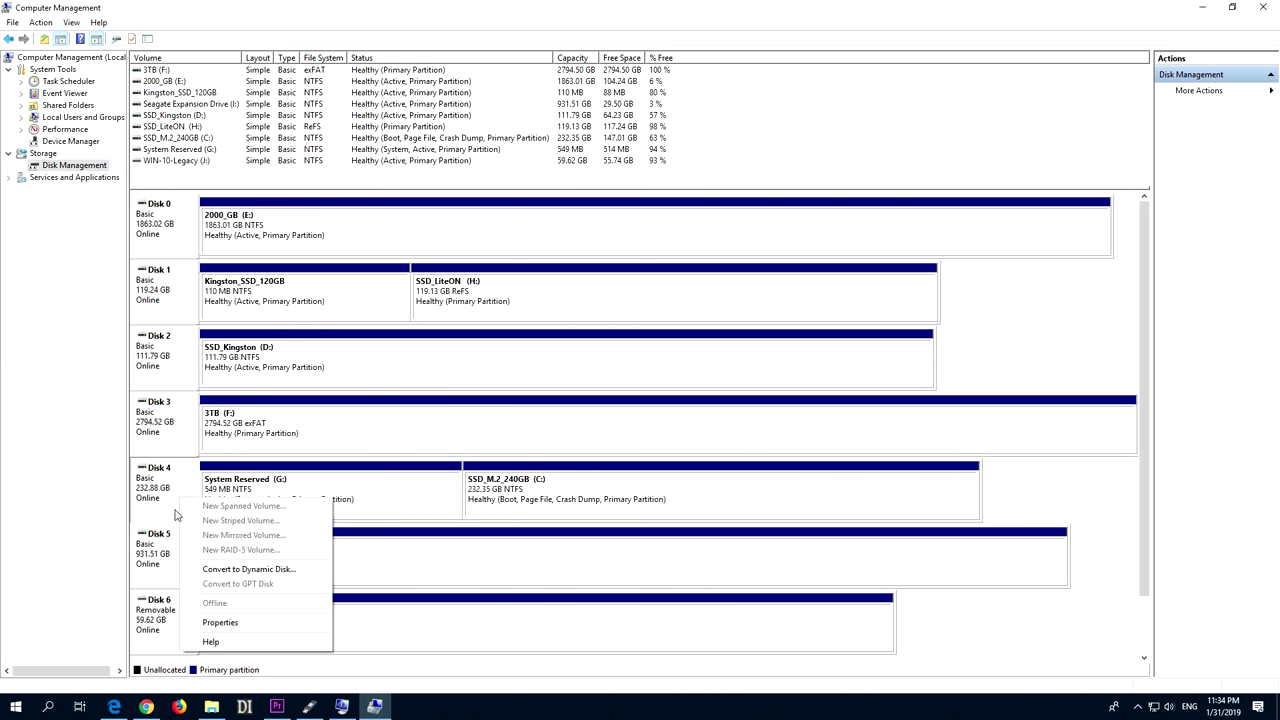
left_click(230, 624)
left_click(231, 173)
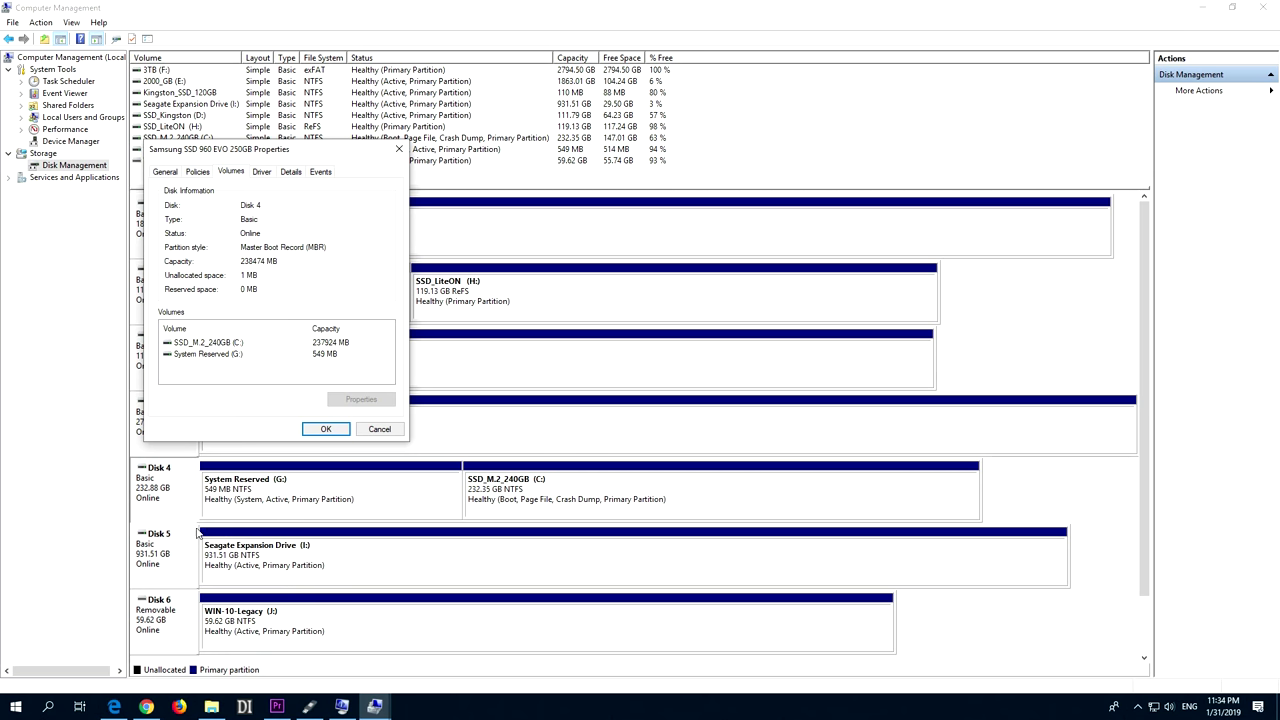
left_click(368, 432)
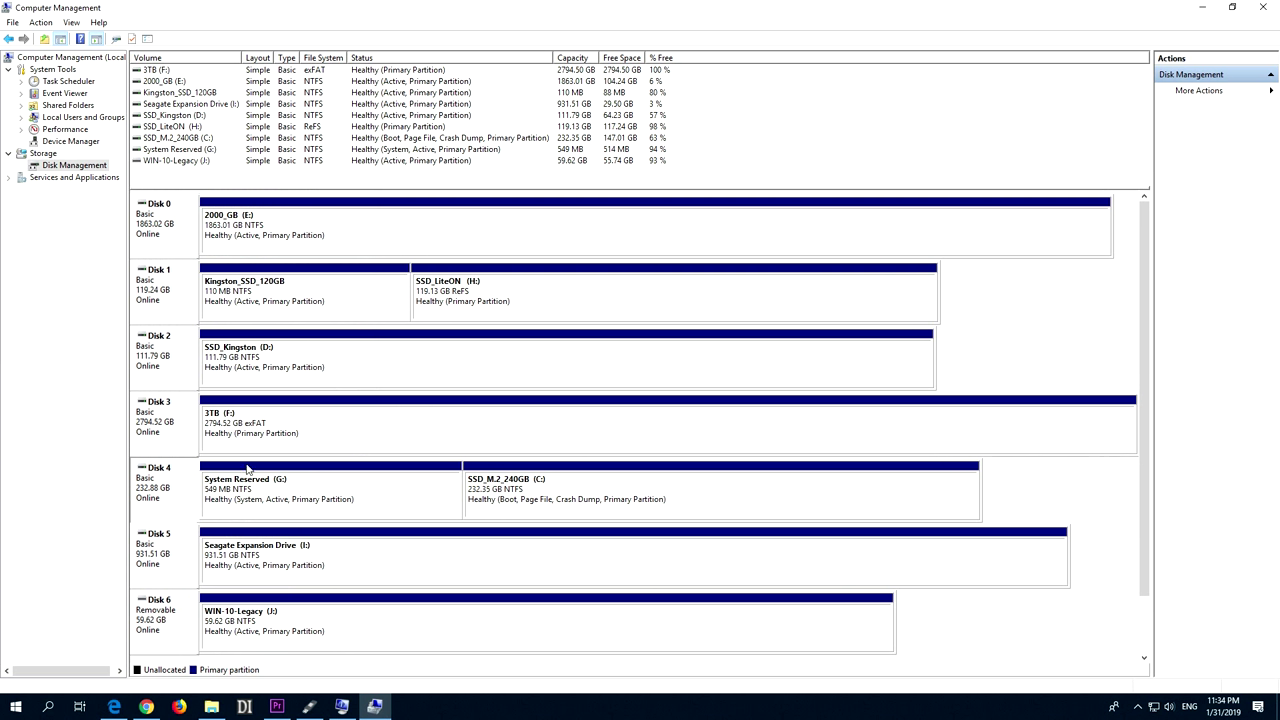
left_click(190, 432)
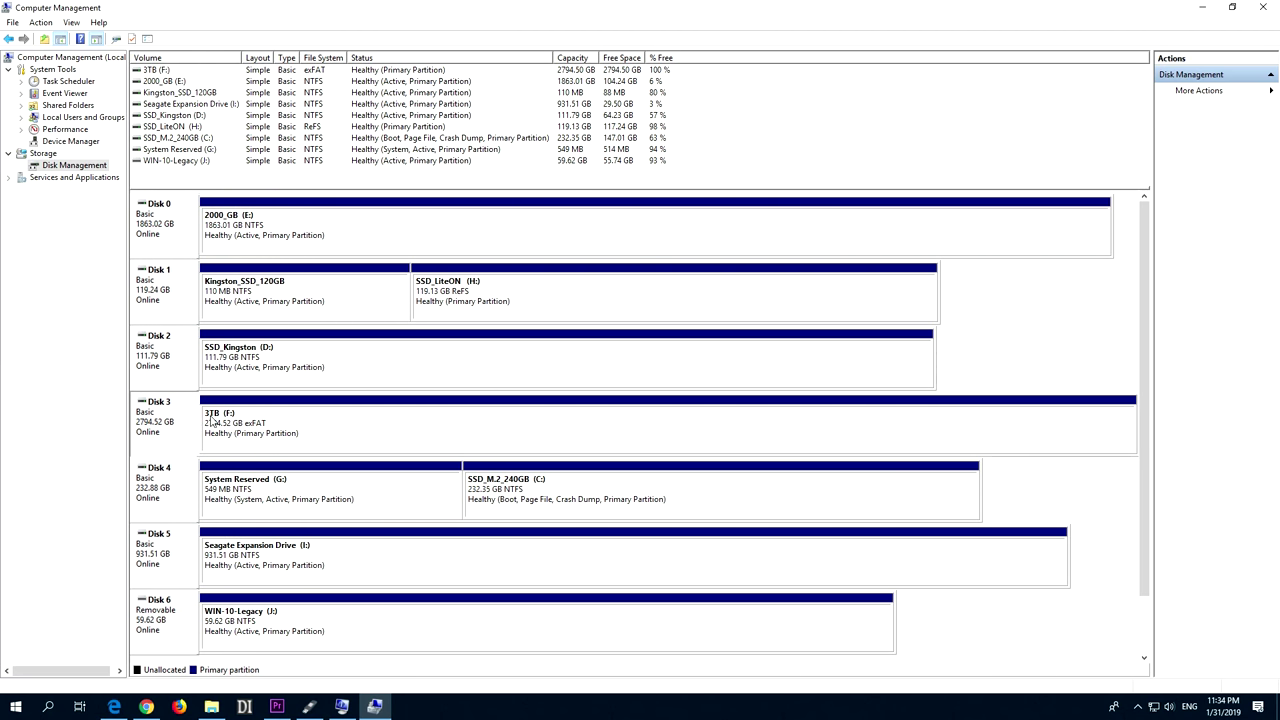
right_click(175, 431)
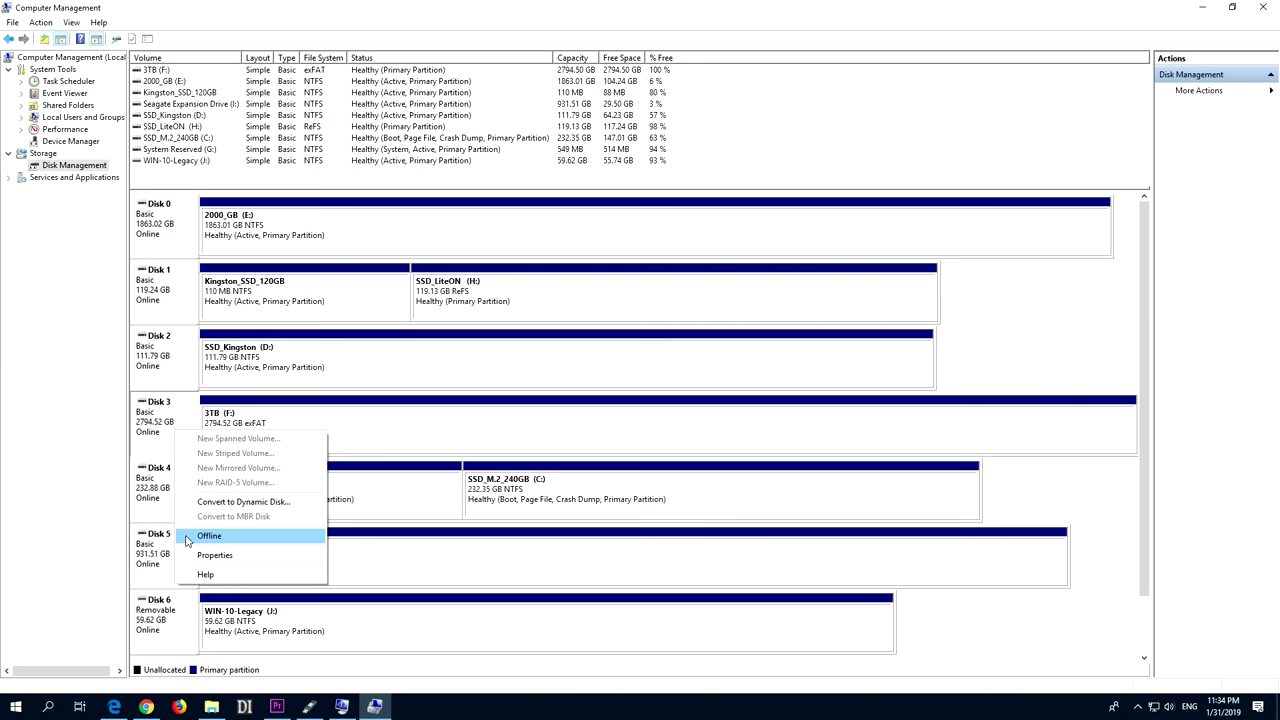
left_click(215, 555)
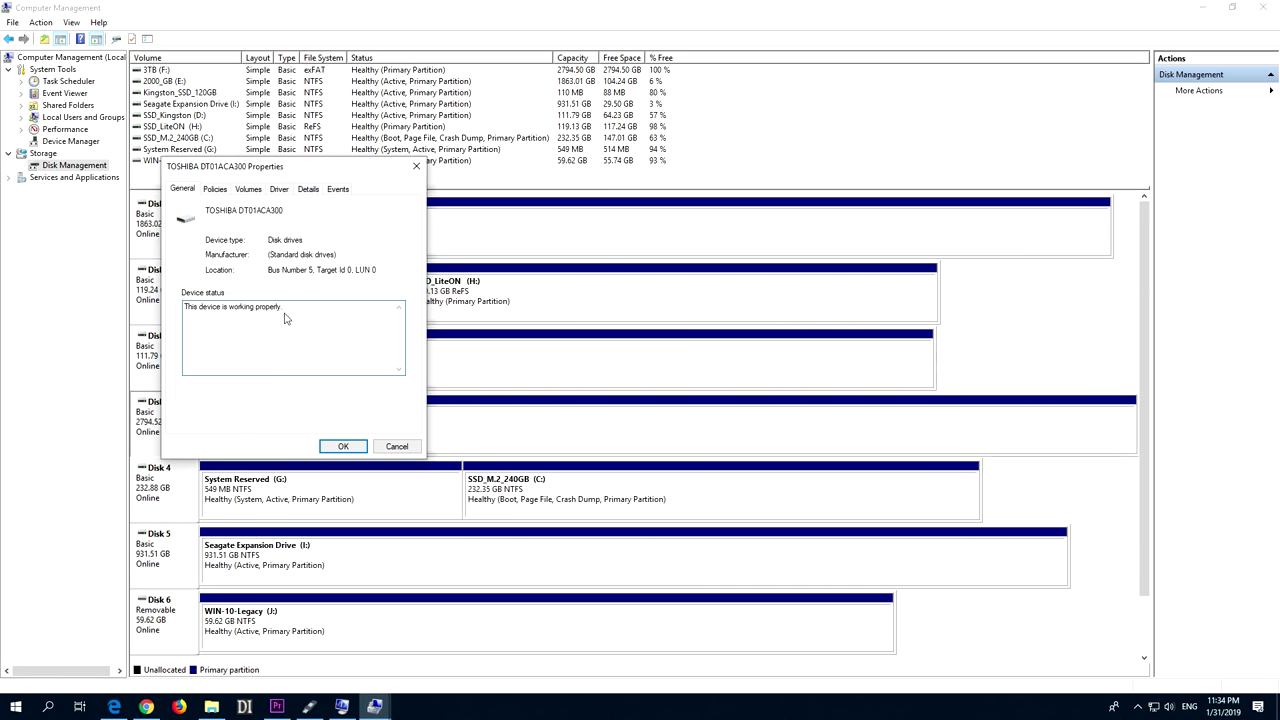
left_click(248, 190)
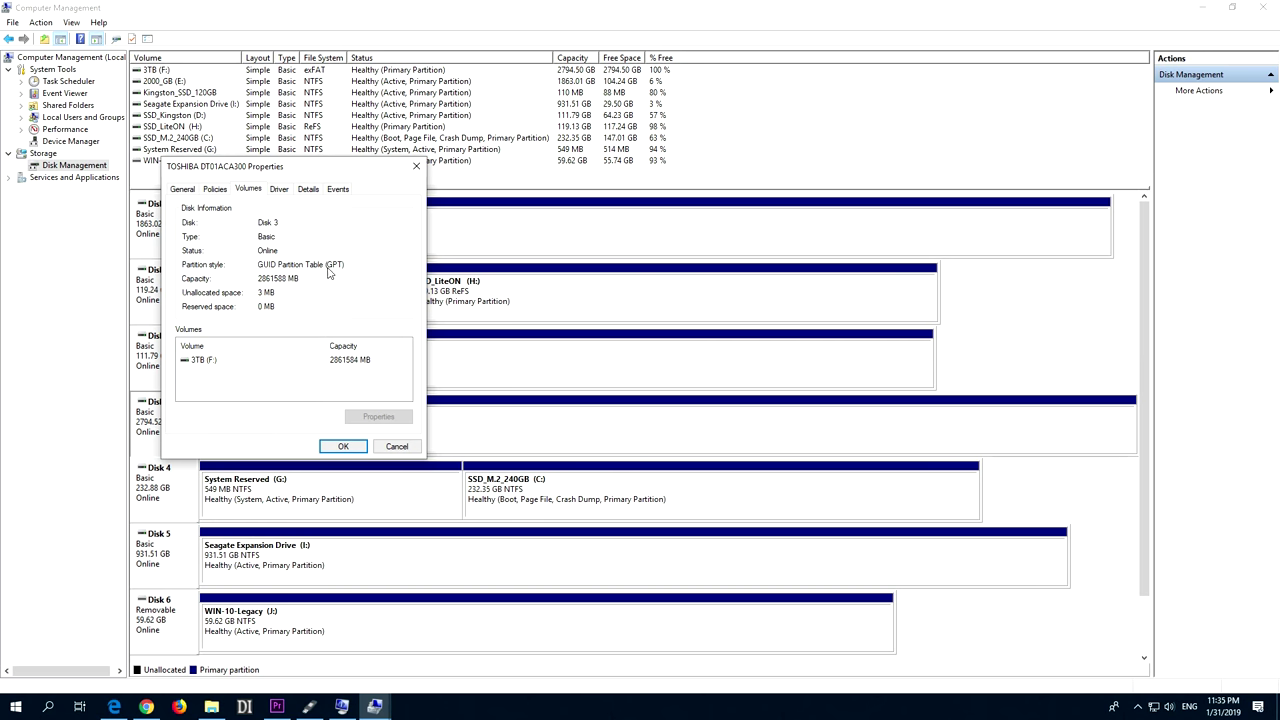
left_click(386, 449)
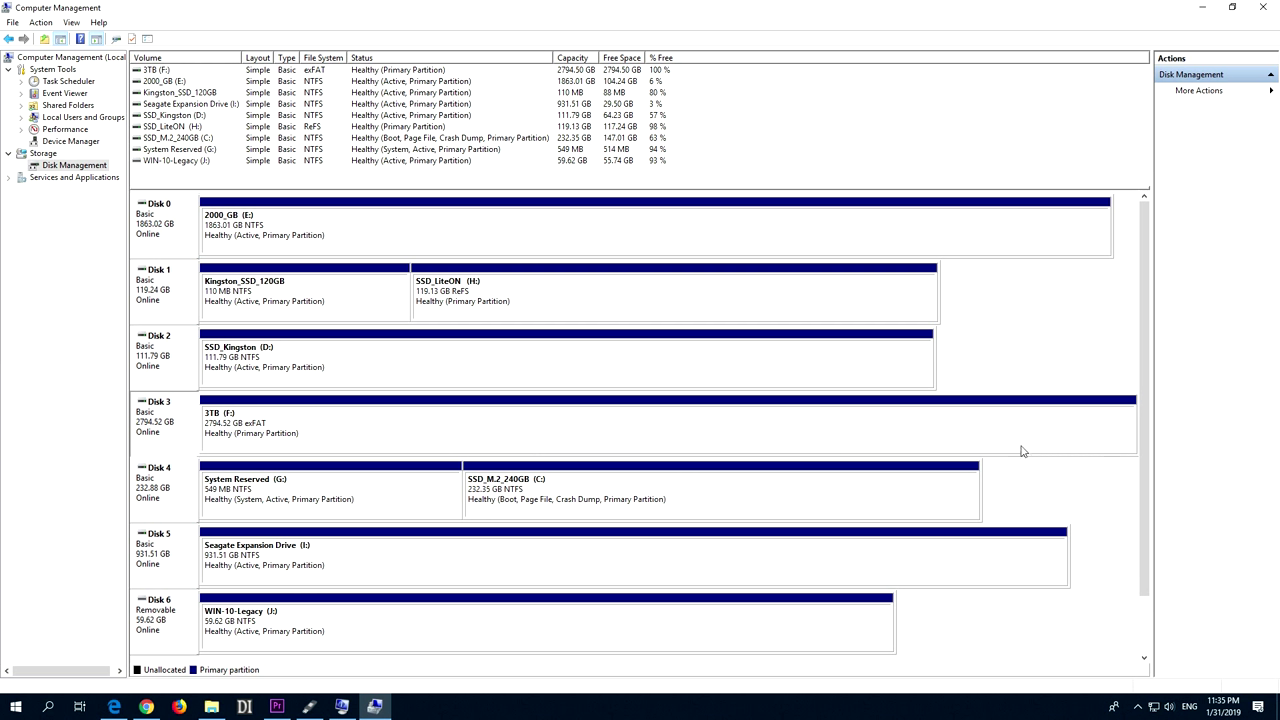
Back in Rufus, toggle the partition scheme between GPT and MBR, finishing on MBR.
left_click(1203, 8)
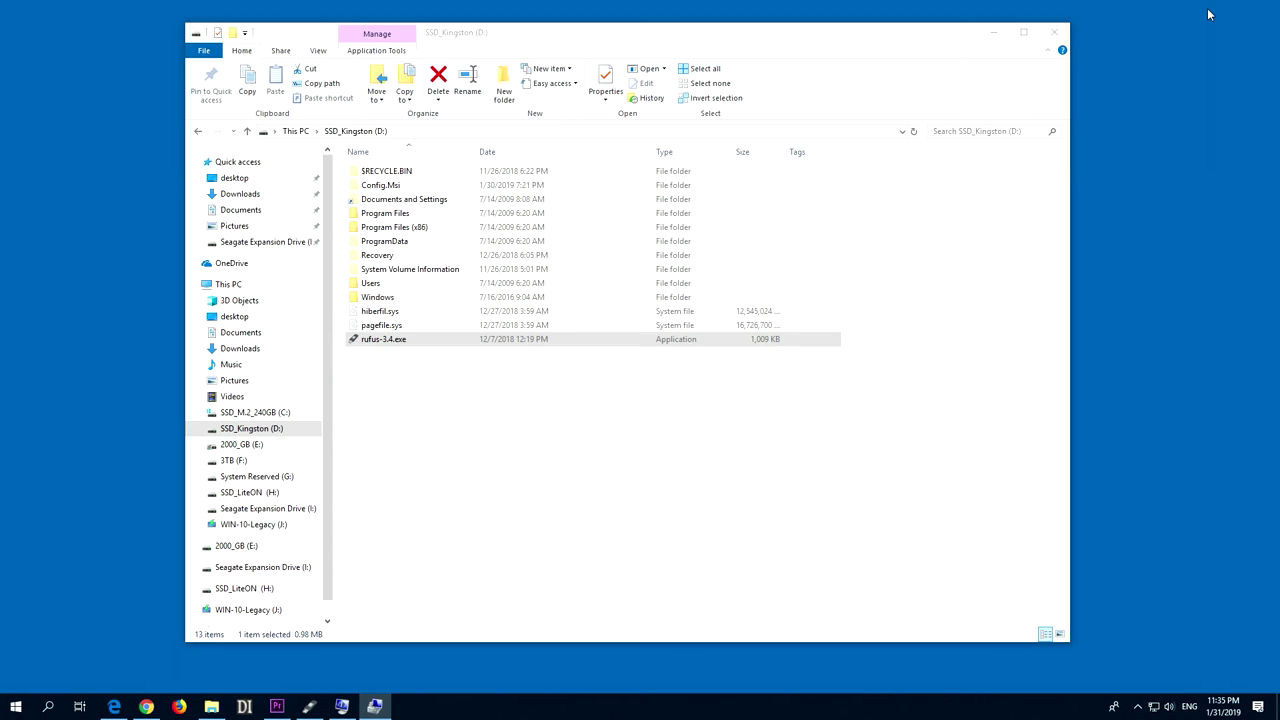
left_click(309, 707)
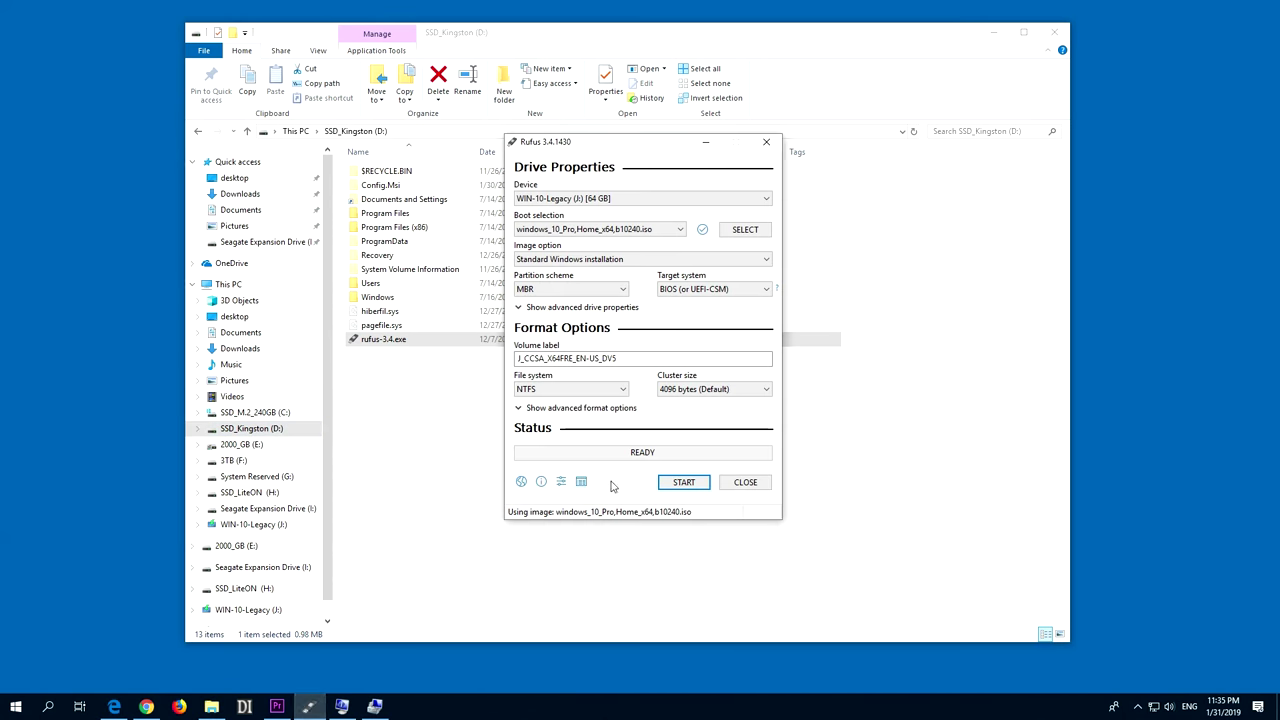
left_click(544, 290)
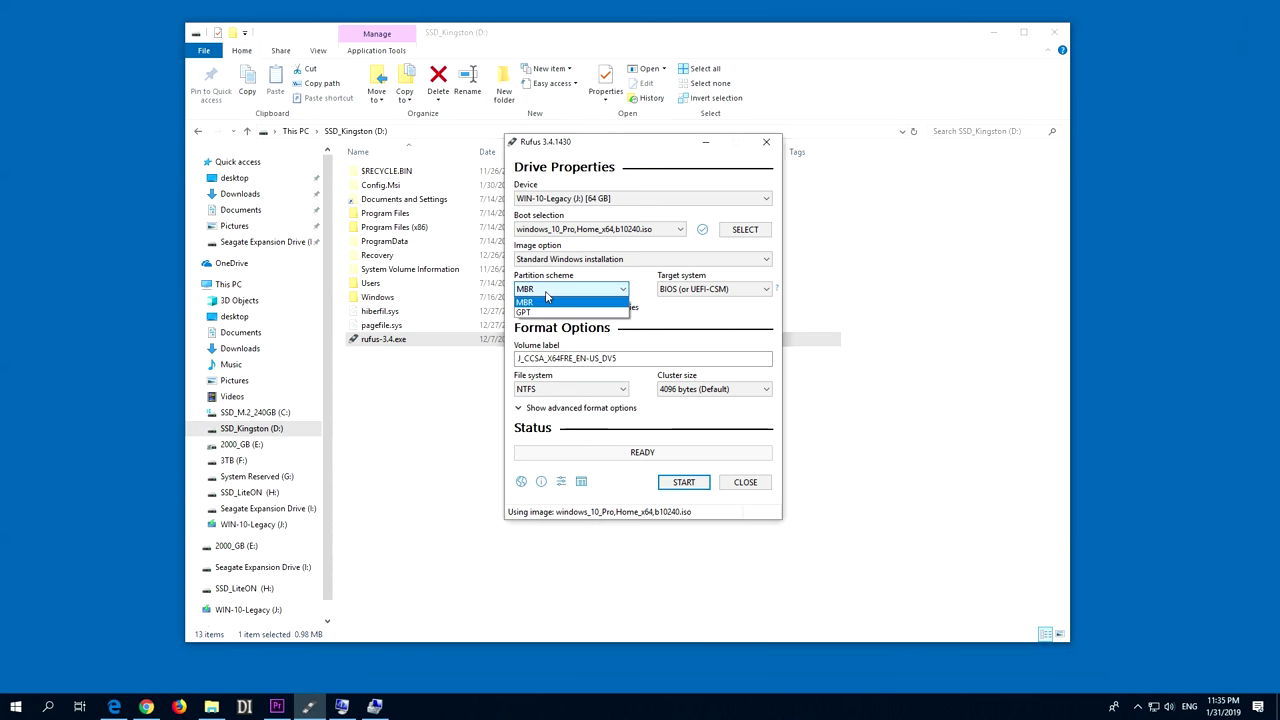
left_click(538, 313)
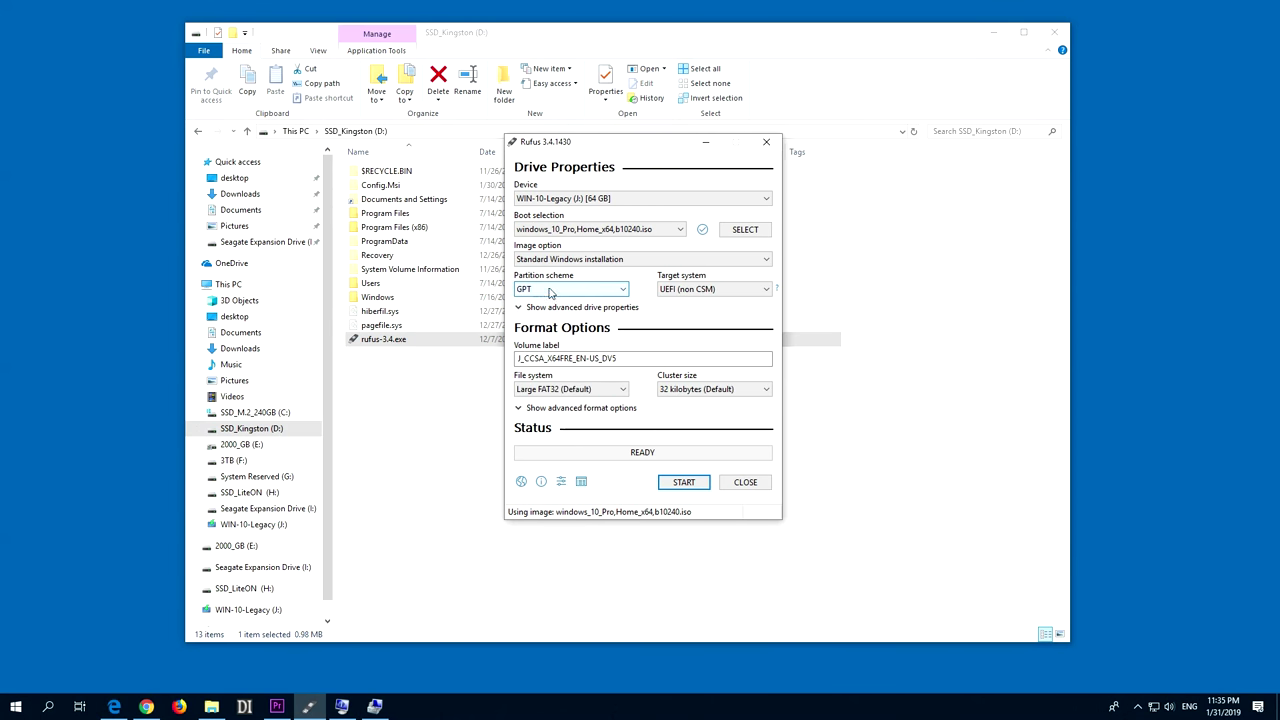
left_click(544, 290)
left_click(539, 303)
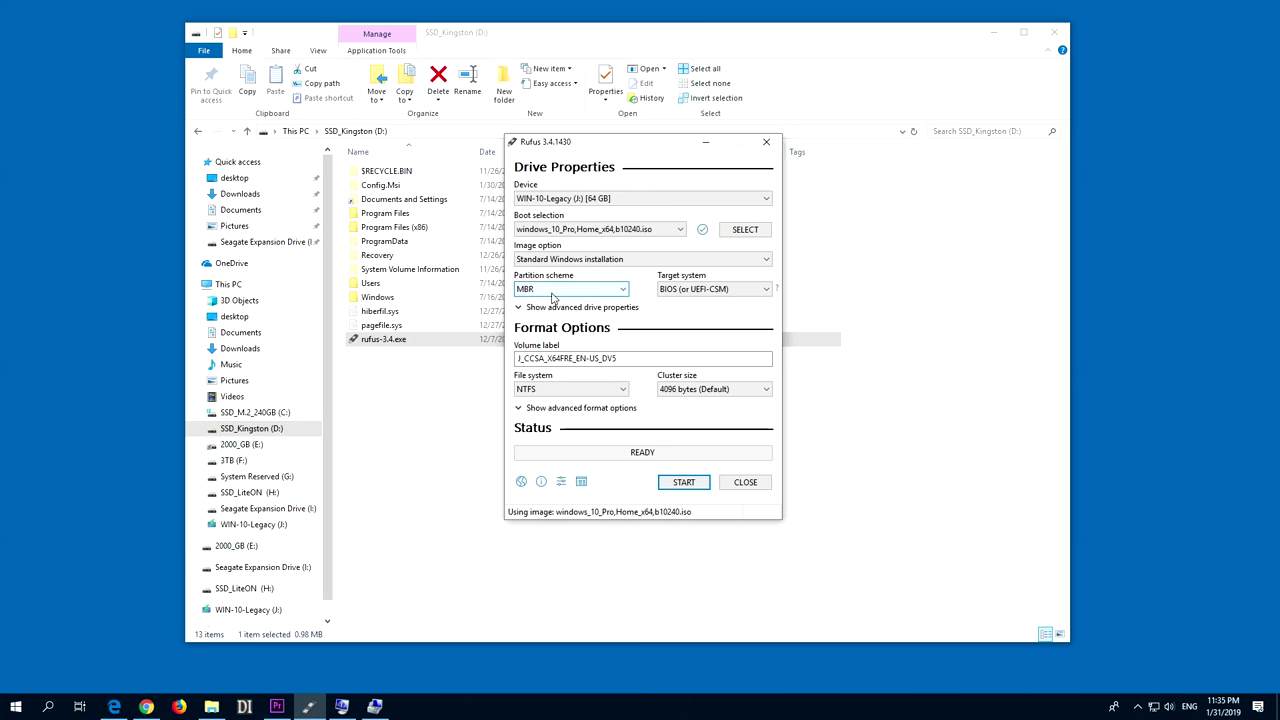
left_click(554, 292)
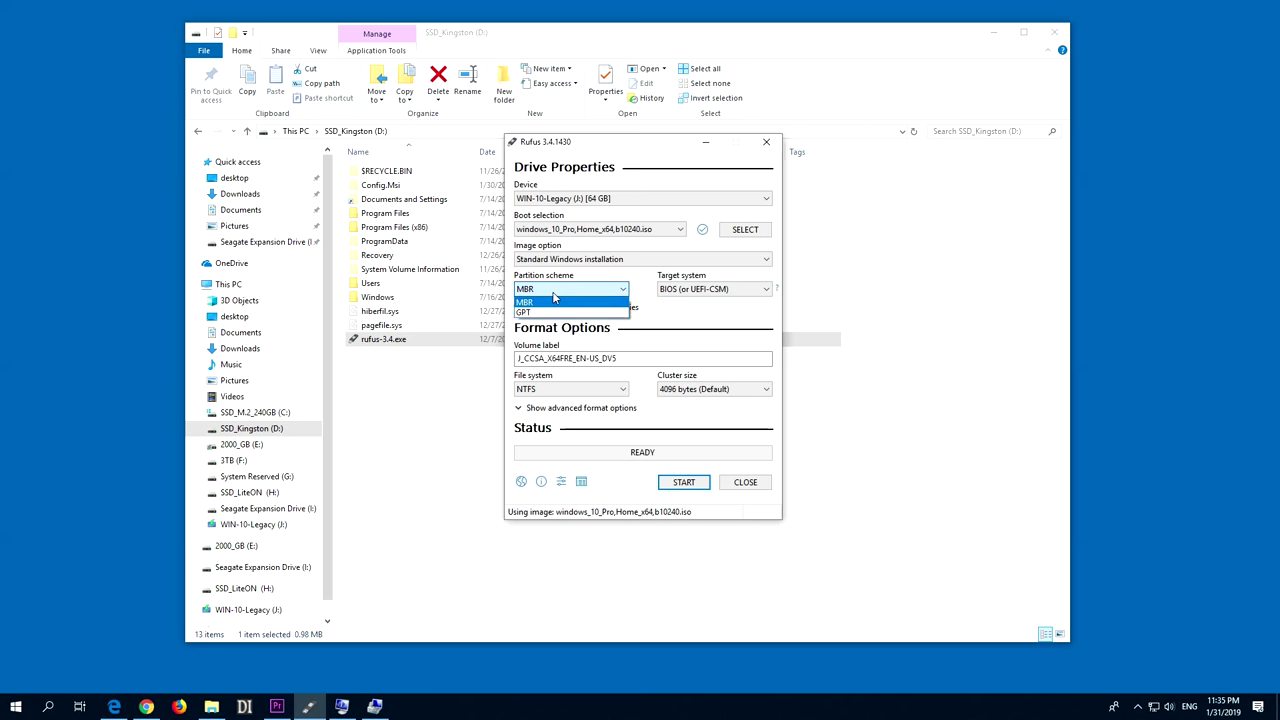
left_click(535, 313)
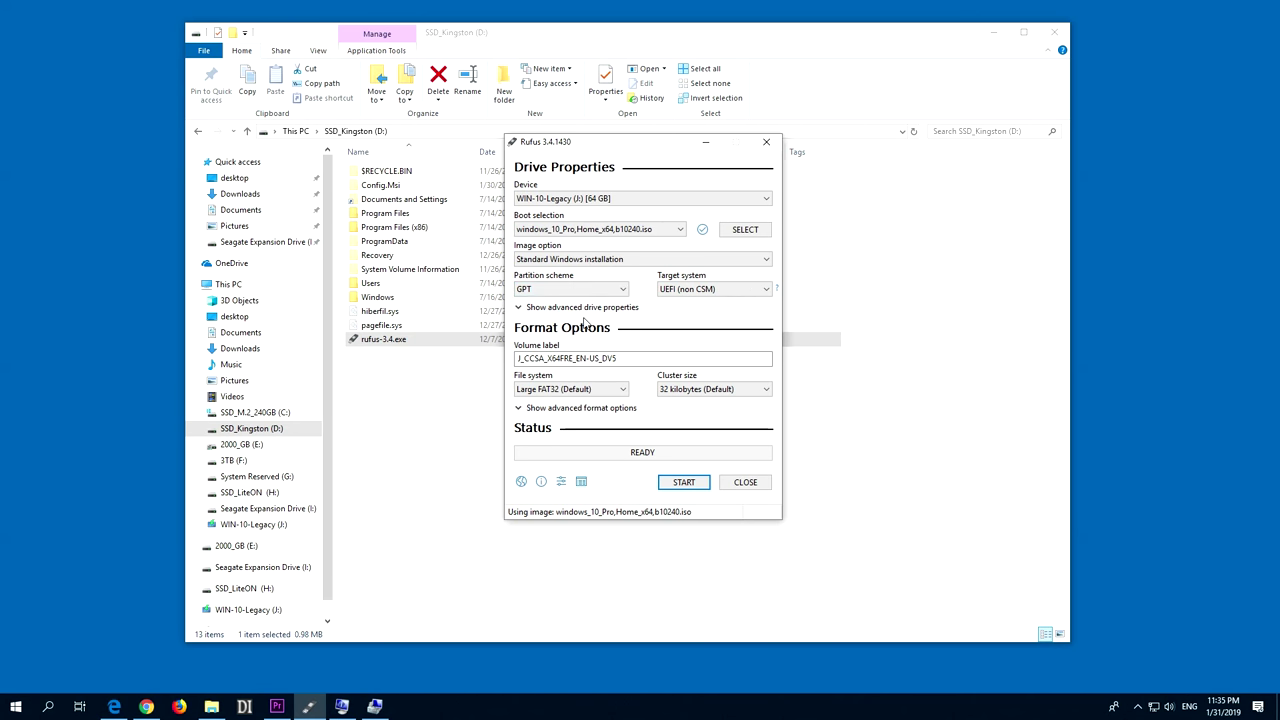
mouse_move(728, 8)
left_click(612, 289)
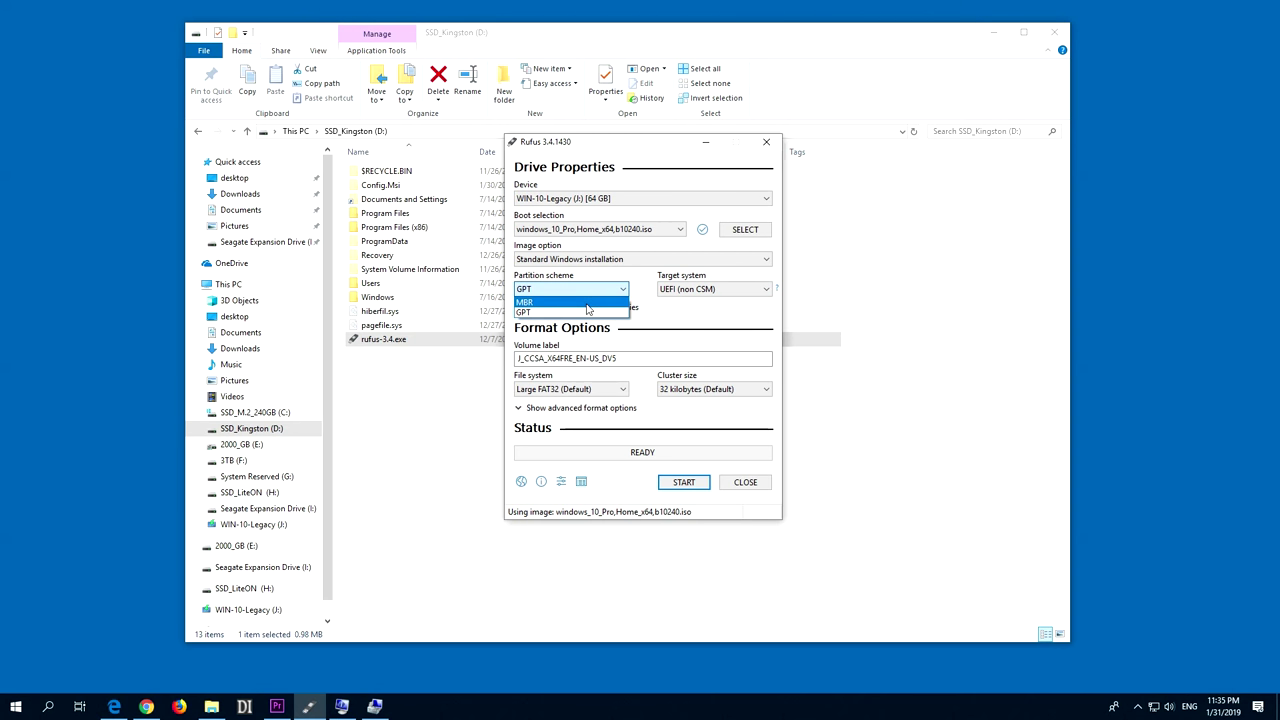
left_click(589, 302)
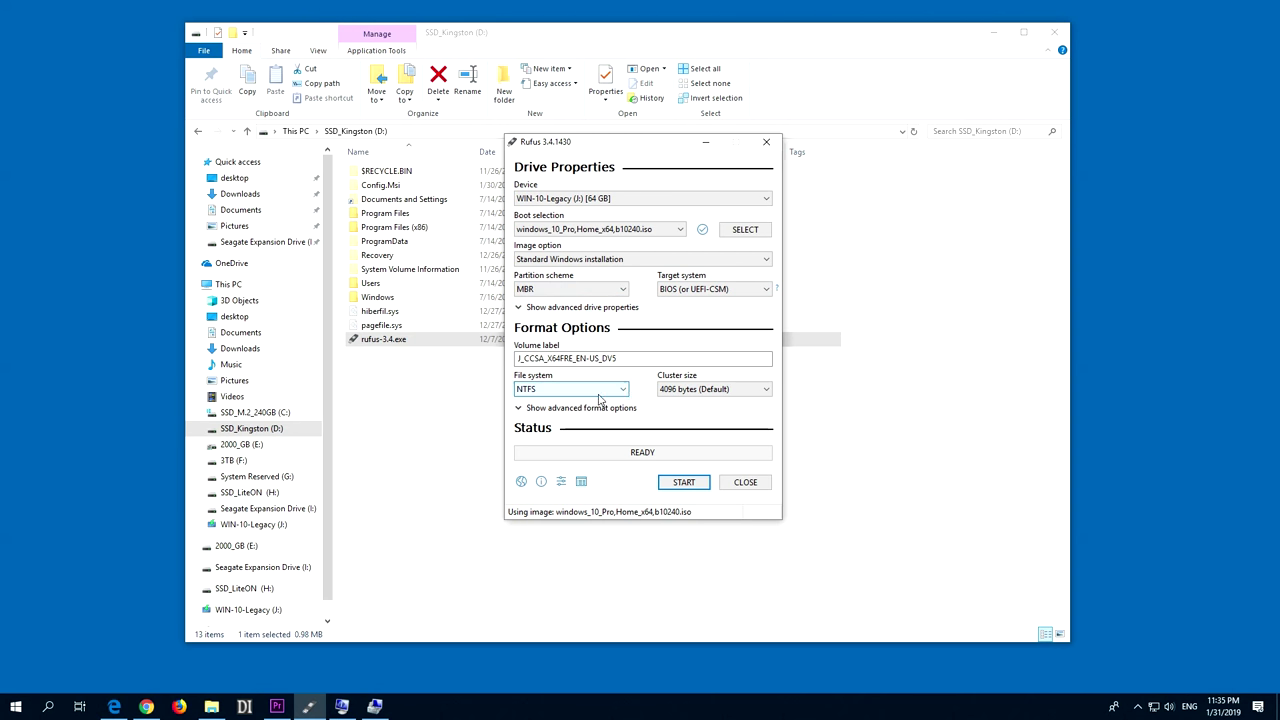